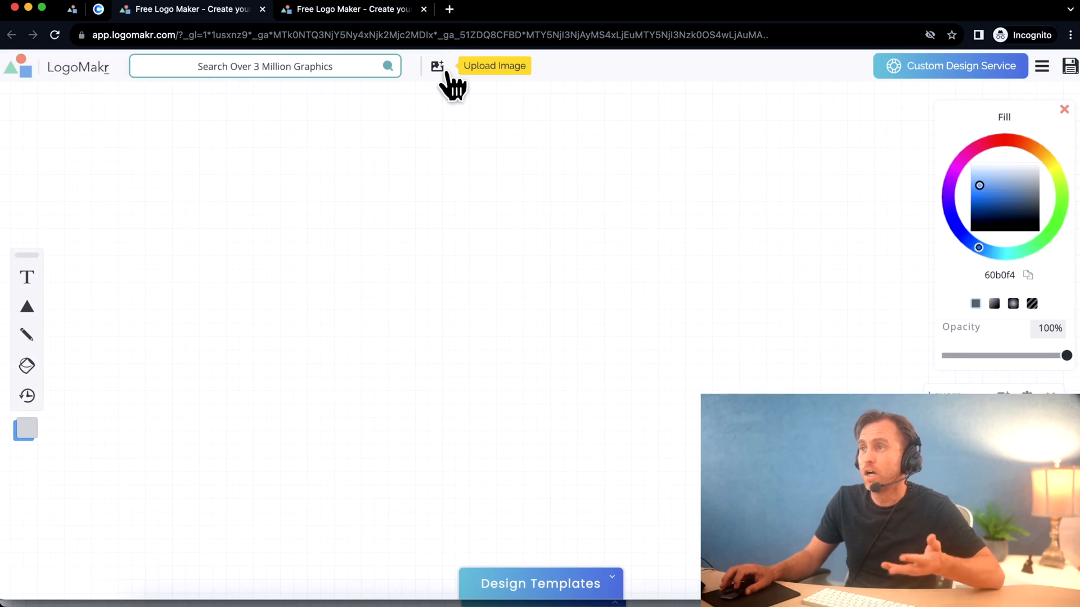
left_click(250, 66)
left_click(251, 295)
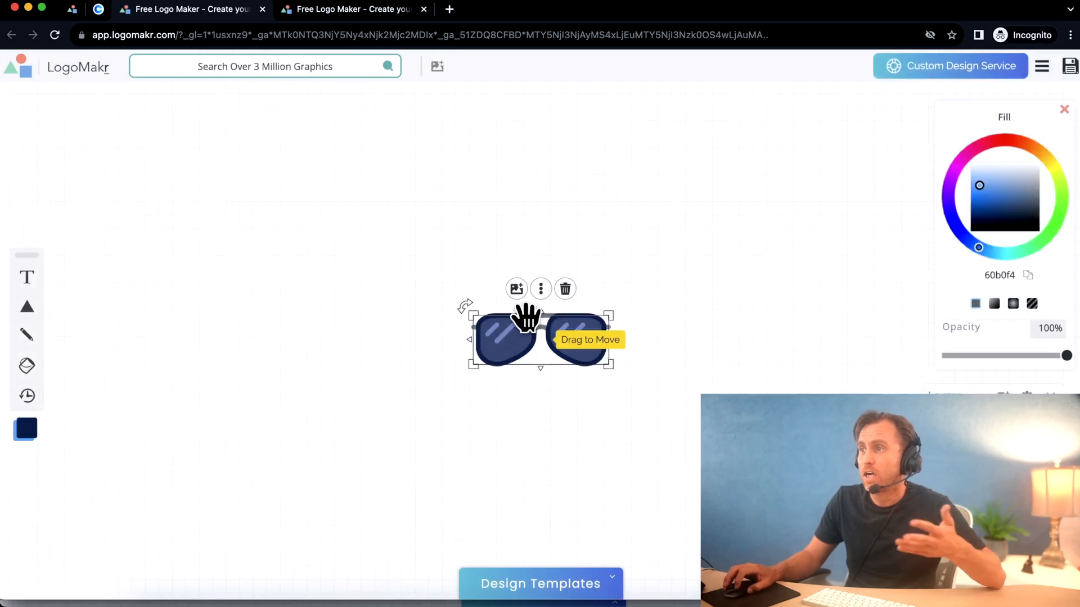
left_click(565, 289)
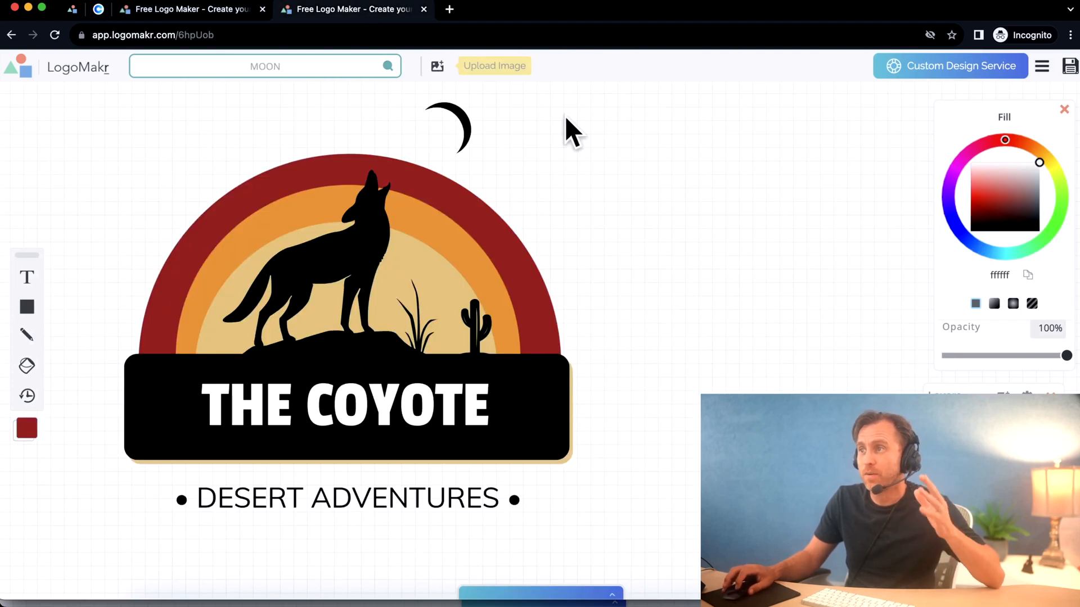
Select the whole Coyote logo, scale it down and move it to the right side of the canvas.
left_click_drag(597, 128, 135, 509)
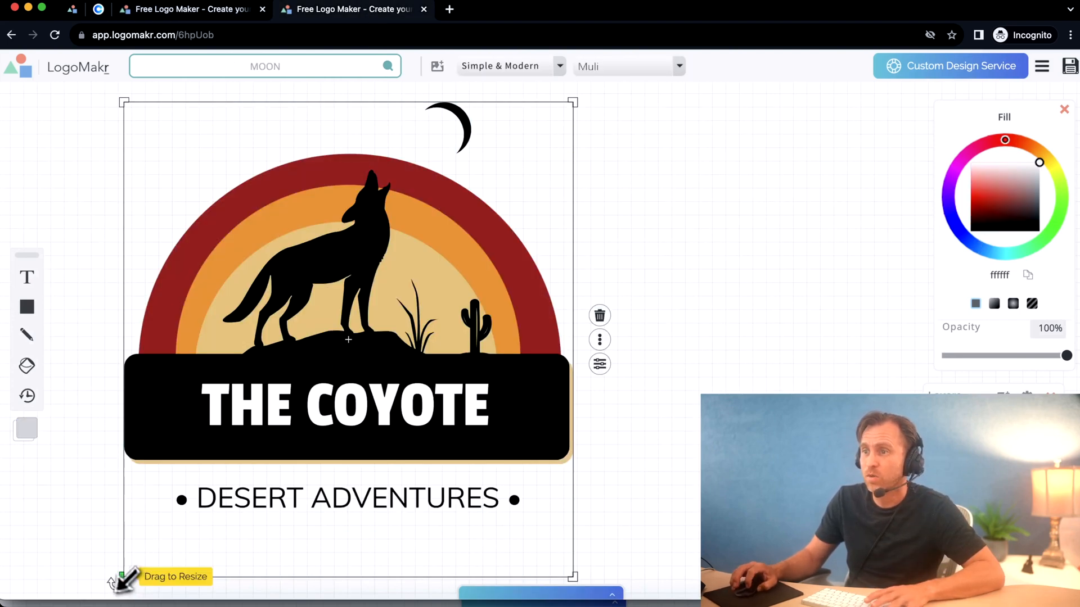
left_click_drag(120, 578, 234, 490)
left_click_drag(235, 386, 699, 335)
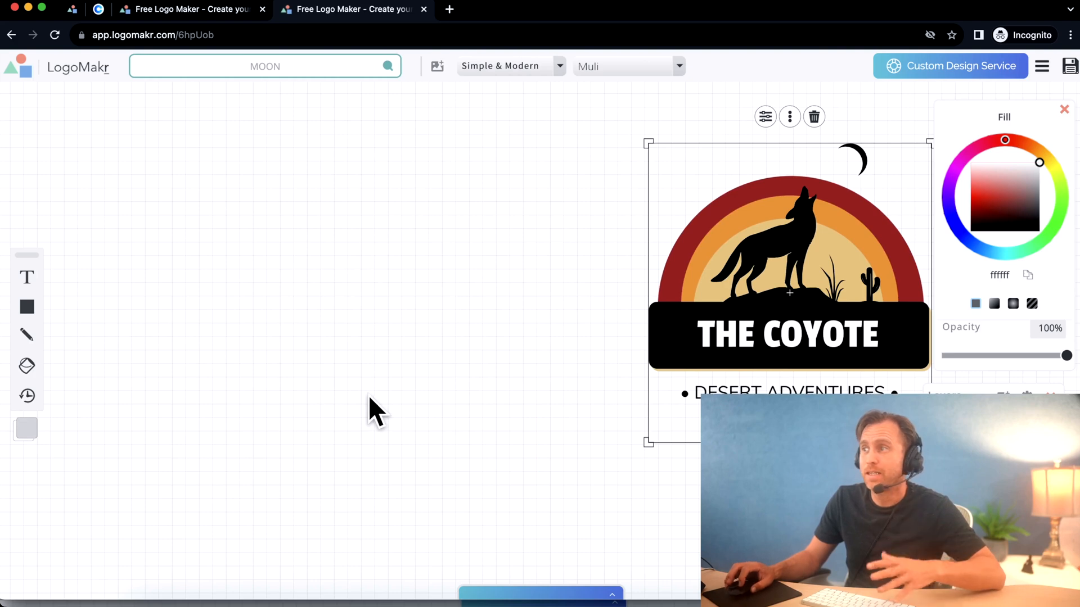
left_click_drag(639, 450, 970, 416)
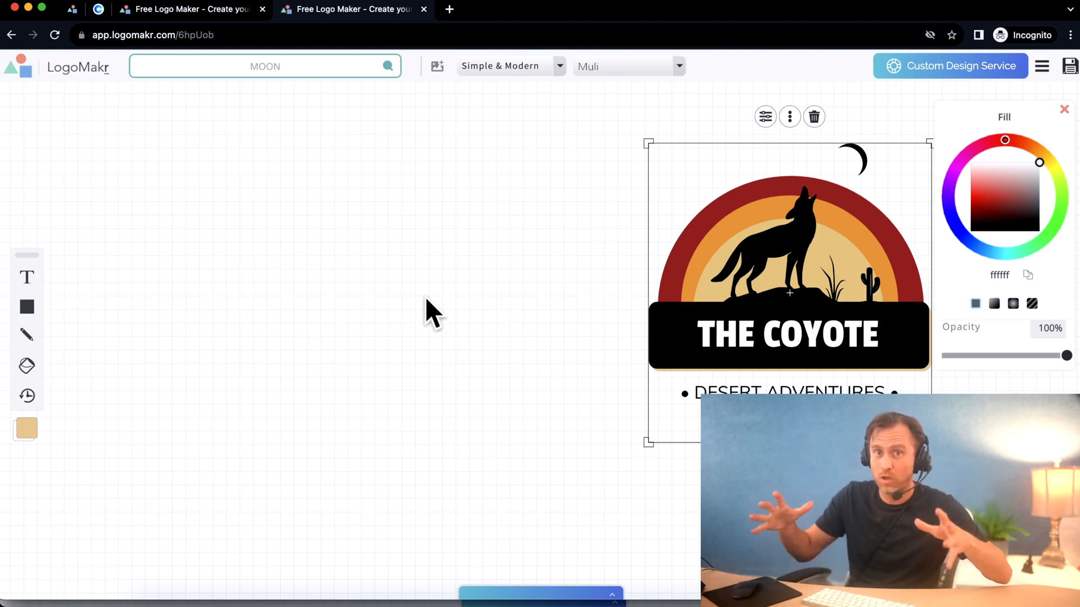
left_click(630, 259)
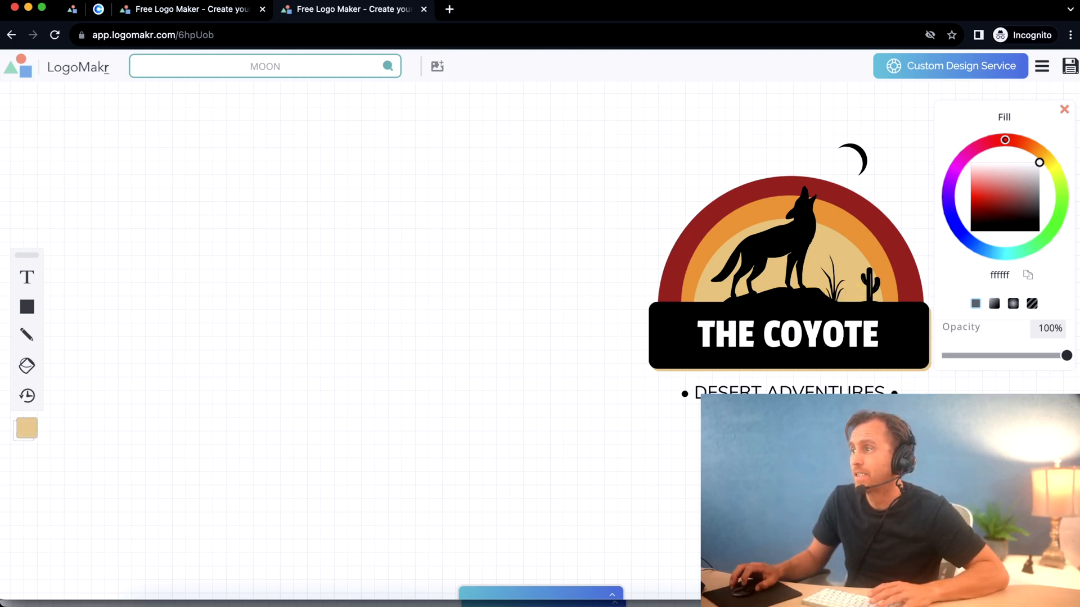
Examine the separate shapes that make up the Coyote logo, including its banner, banner shadow and coloured arches.
left_click(788, 370)
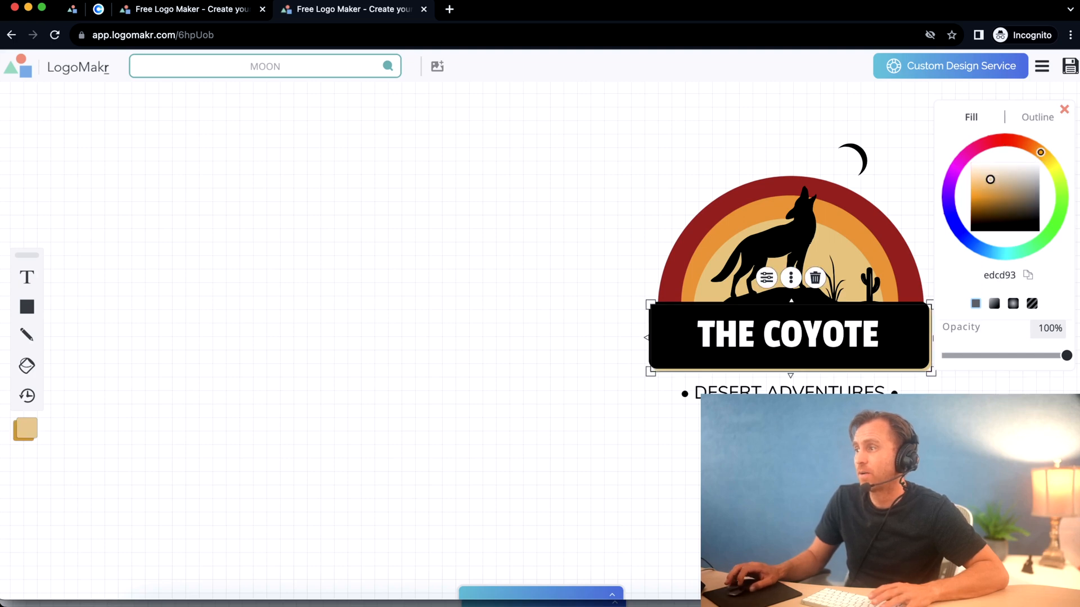
left_click(723, 224)
mouse_move(682, 193)
left_mouse_down()
mouse_move(209, 239)
mouse_move(692, 205)
left_mouse_up()
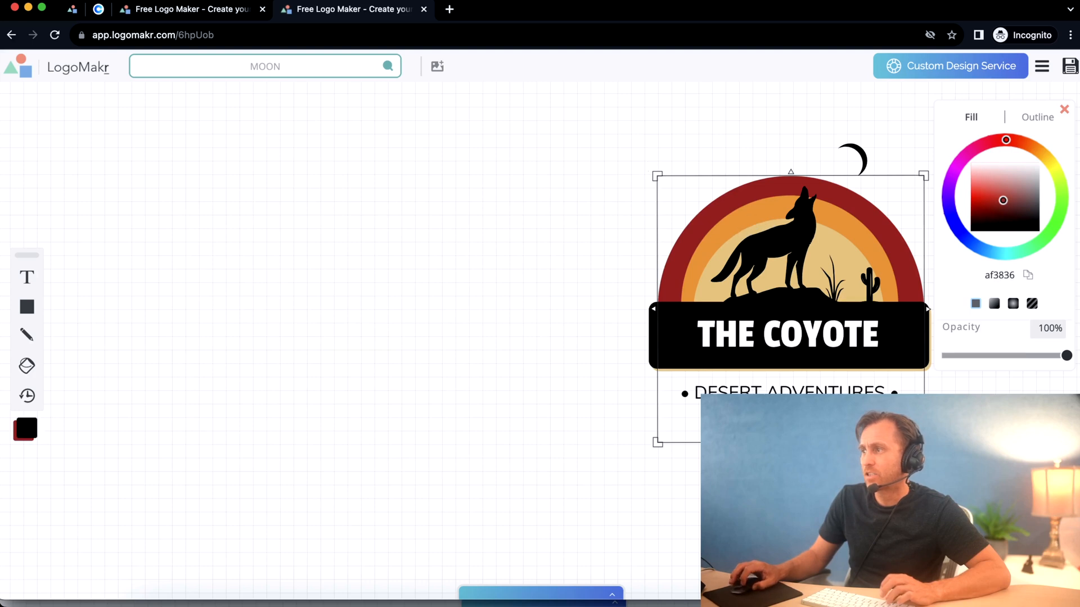
left_click(825, 362)
left_click_drag(732, 234, 527, 252)
key("super+z")
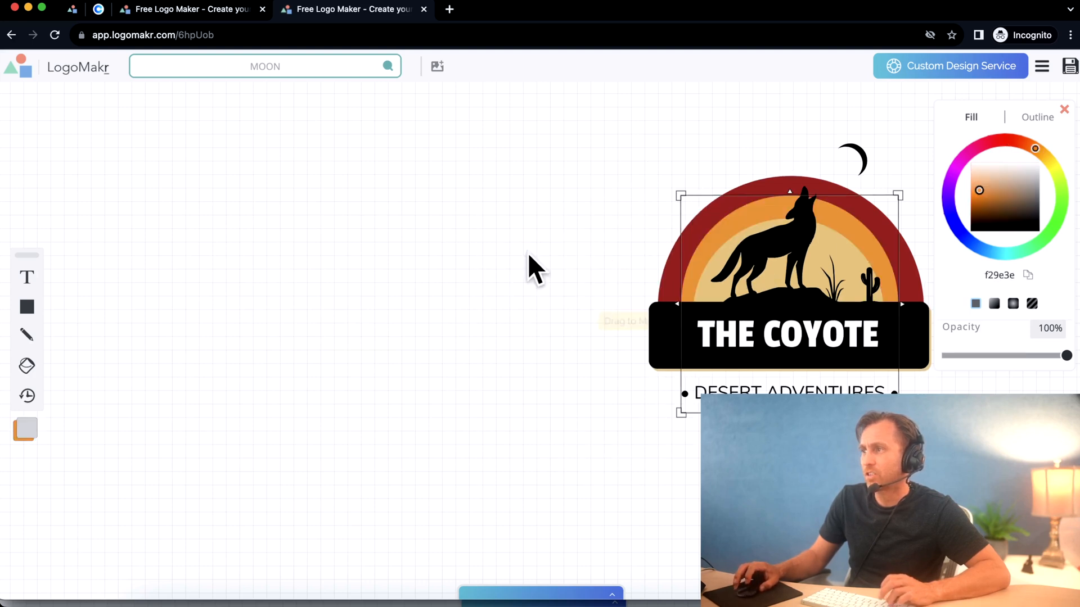
left_click(528, 253)
Add a pie shape and set its second angle to 271° to turn it into a half circle.
left_click(27, 306)
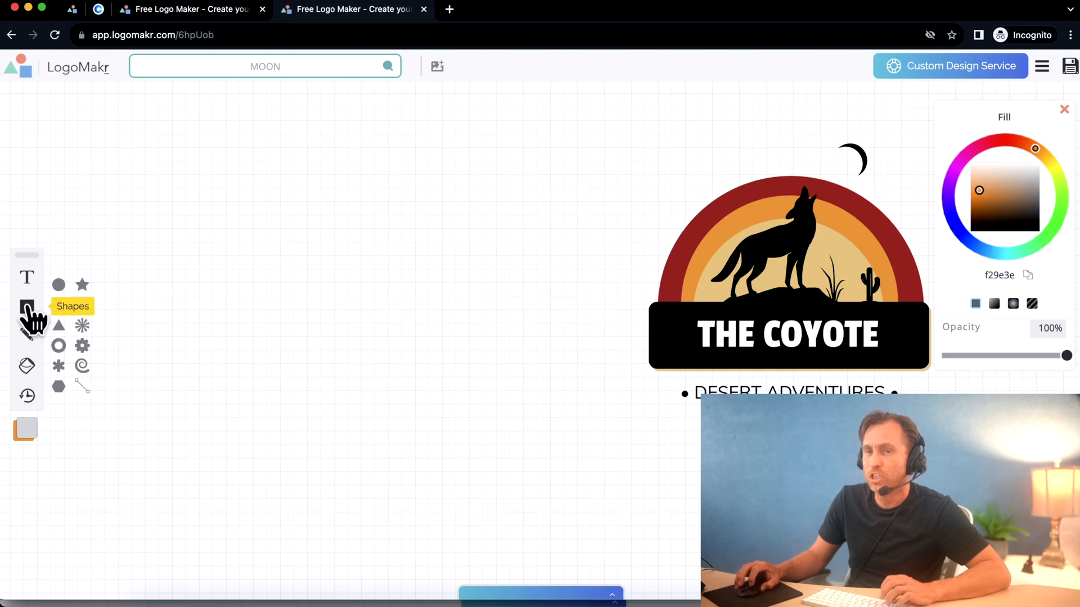
left_click(83, 307)
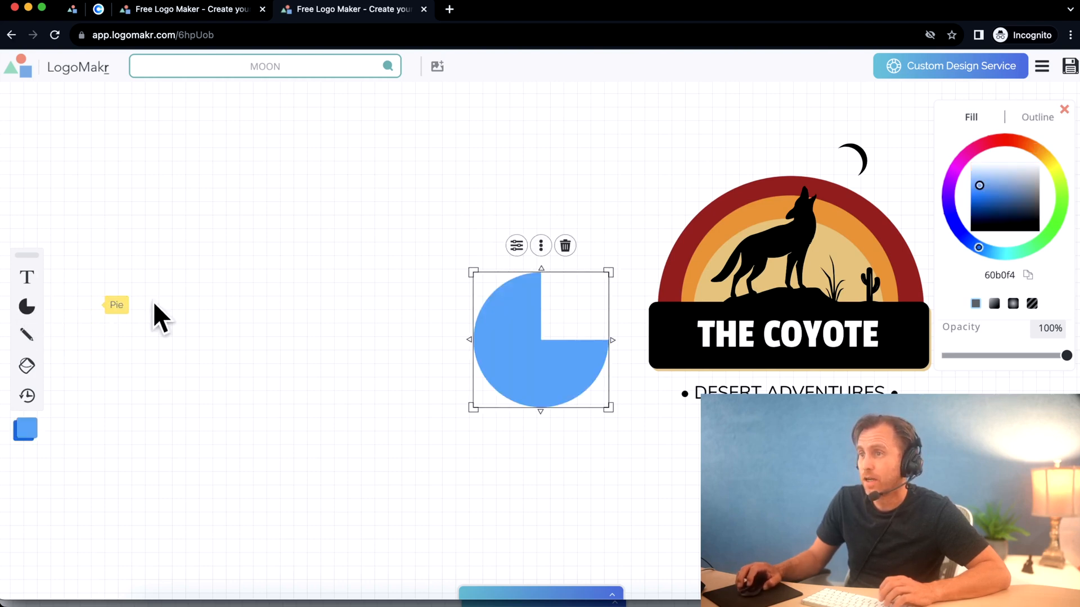
left_click(518, 247)
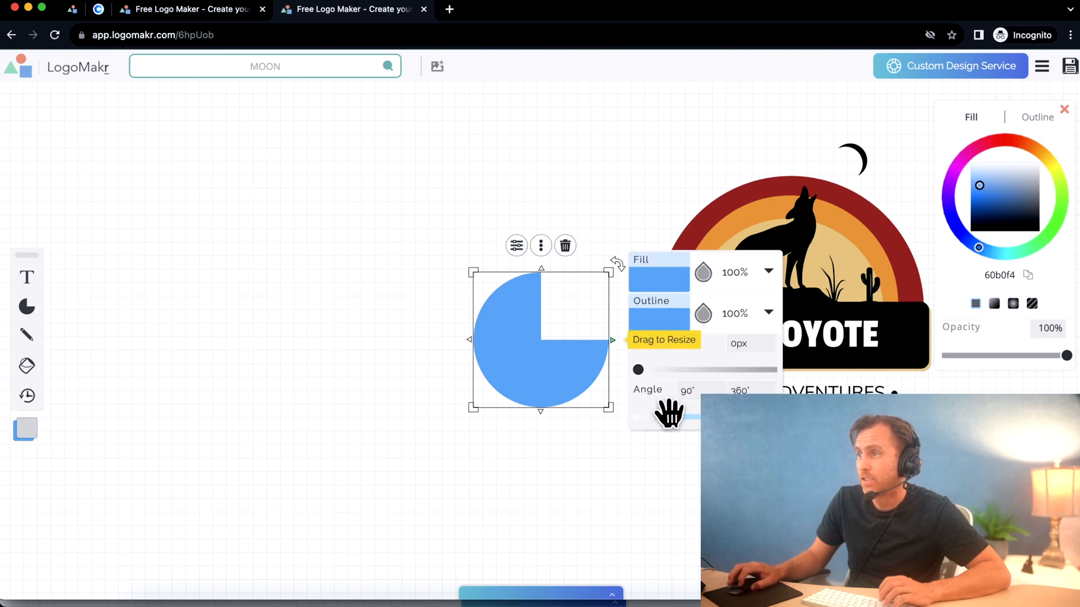
left_click_drag(775, 417, 754, 417)
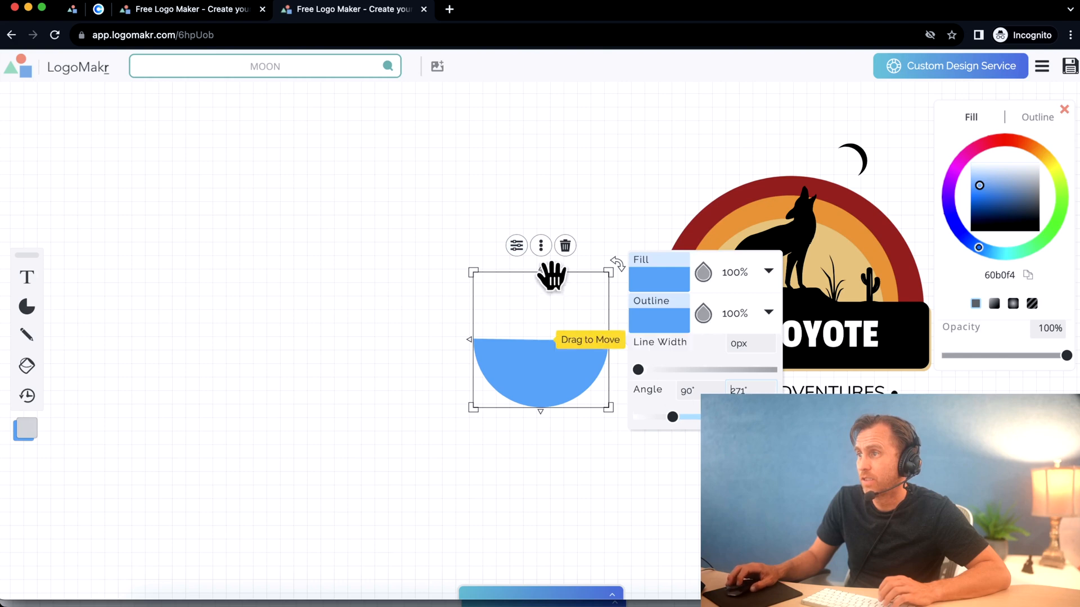
left_click(516, 247)
Rotate and enlarge the blue half circle so its flat side faces down, and place it beside the Coyote logo.
left_click_drag(610, 261, 176, 458)
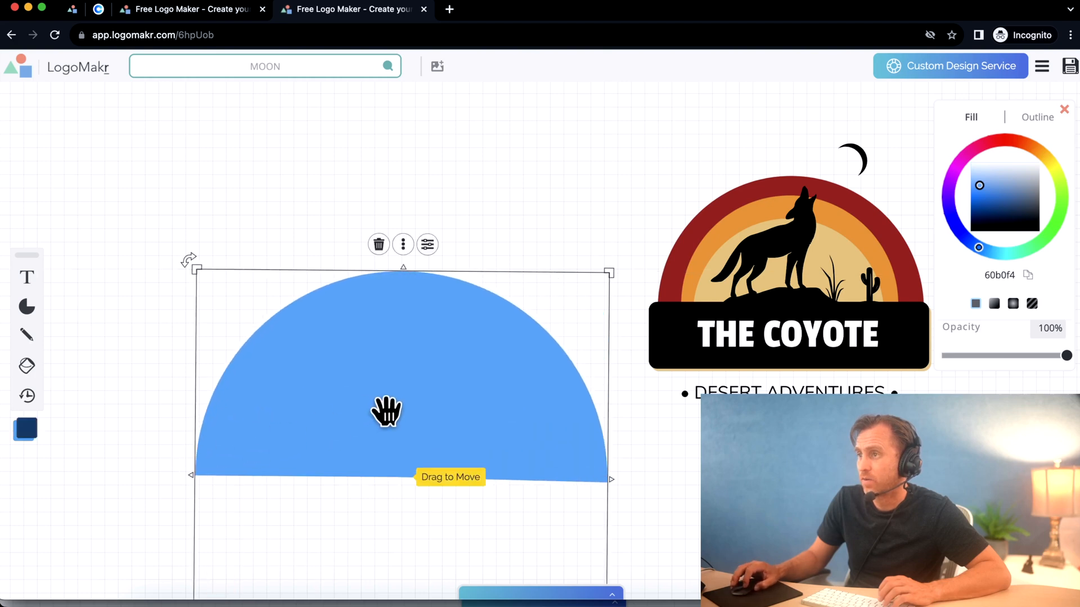
left_click_drag(386, 412, 366, 343)
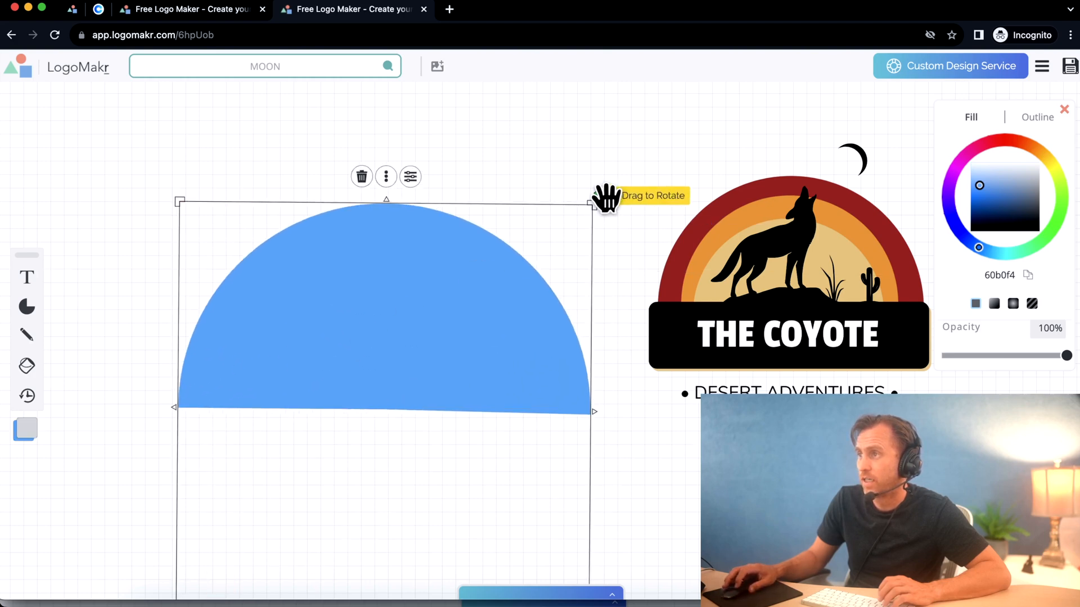
left_click_drag(606, 198, 570, 229)
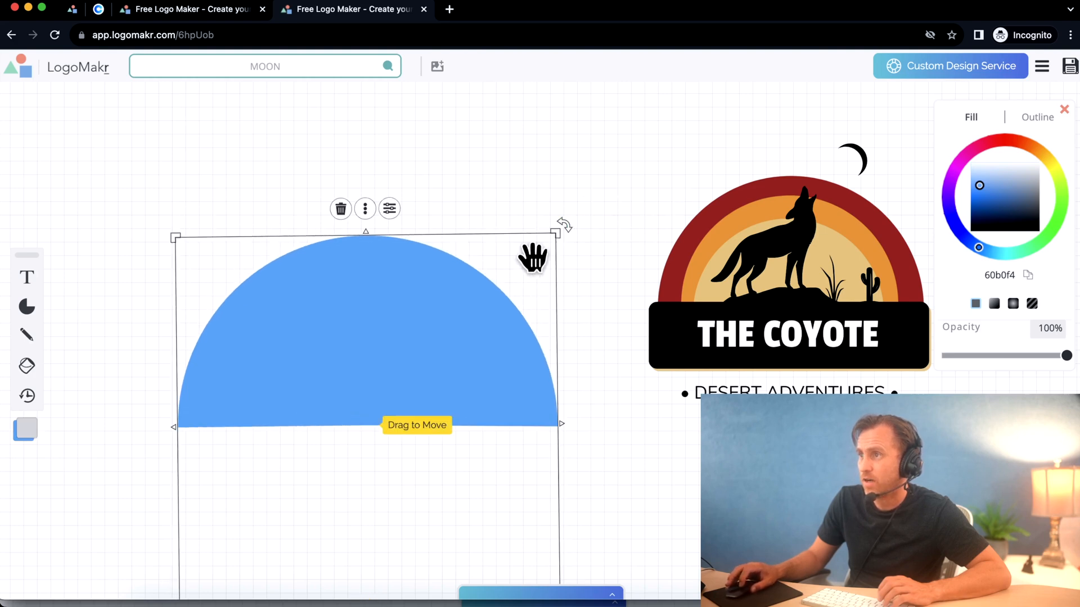
left_click_drag(449, 329, 449, 270)
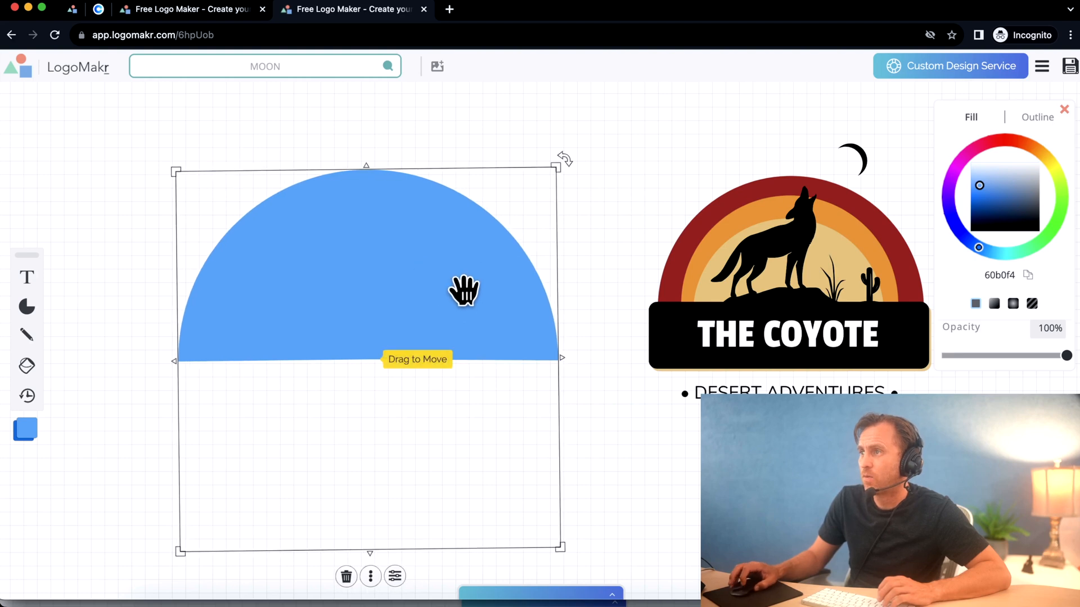
Switch to Coolors and filter its trending palettes by the Sunset topic.
left_click(100, 12)
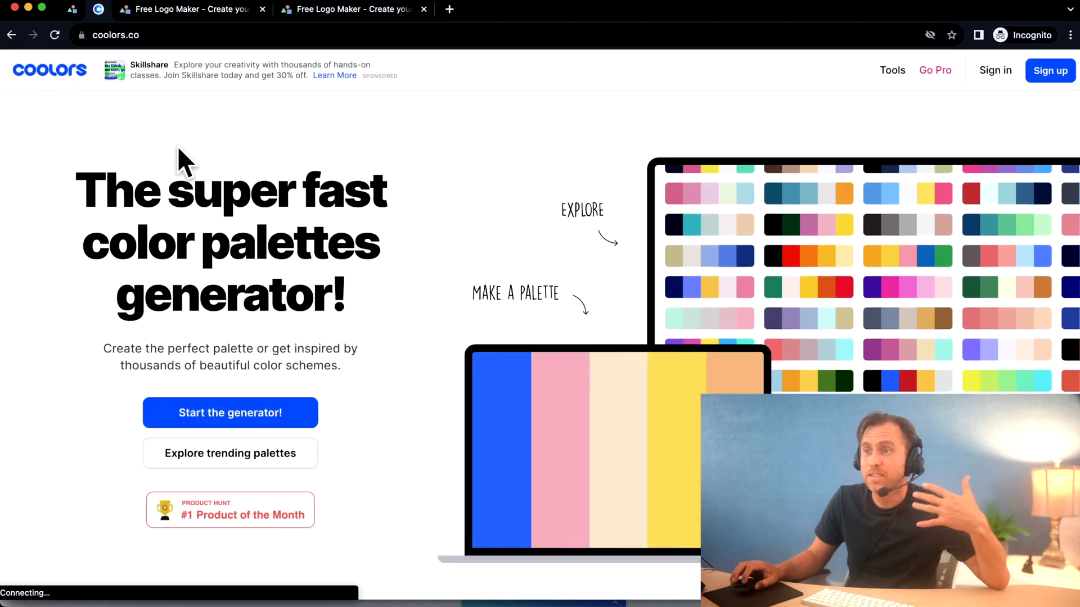
left_click(282, 455)
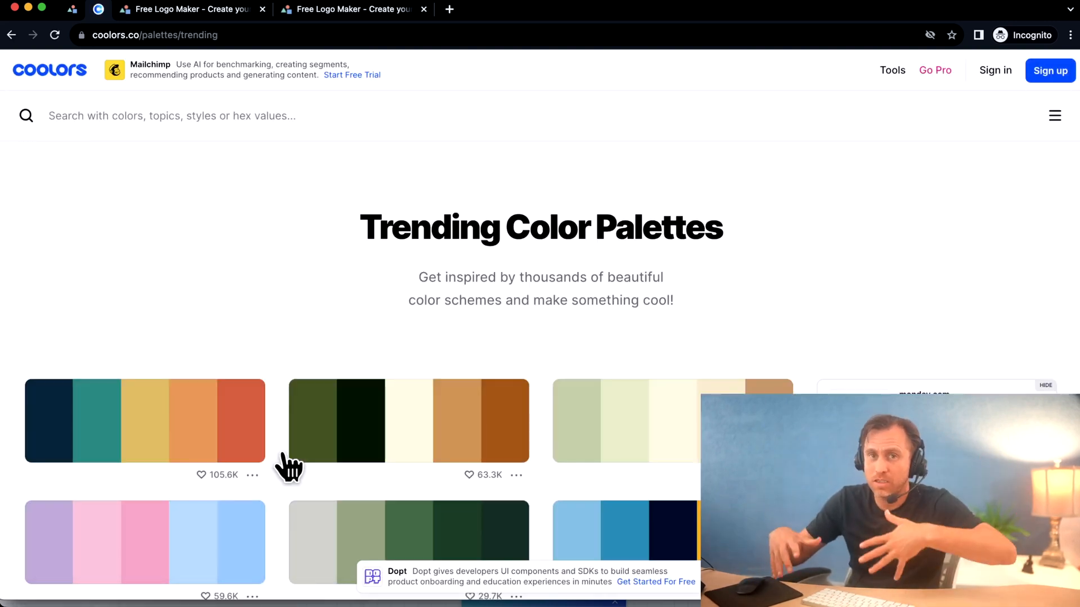
left_click(213, 116)
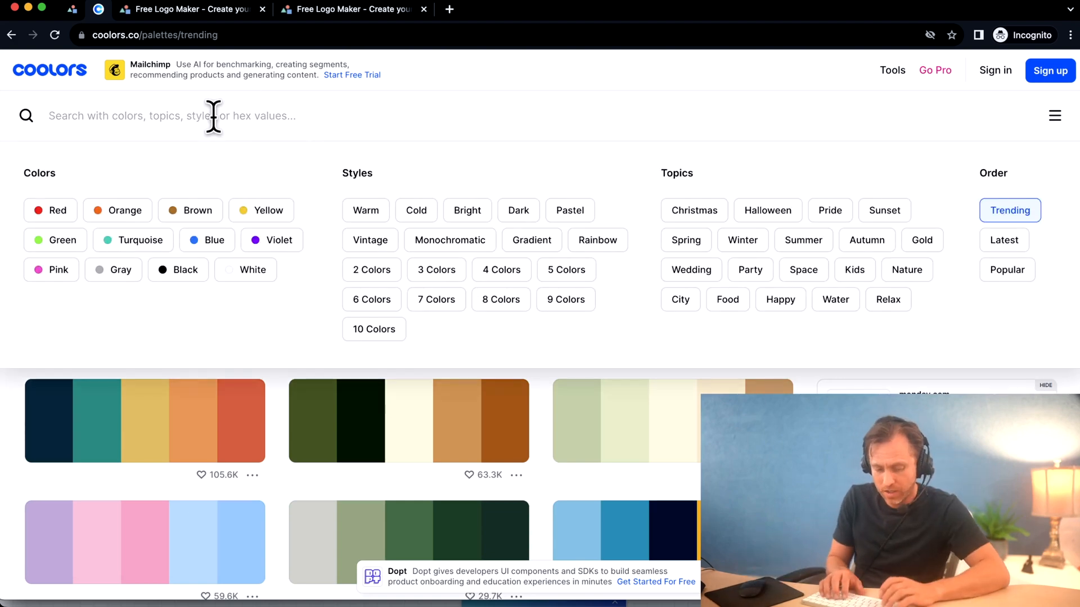
type("suns")
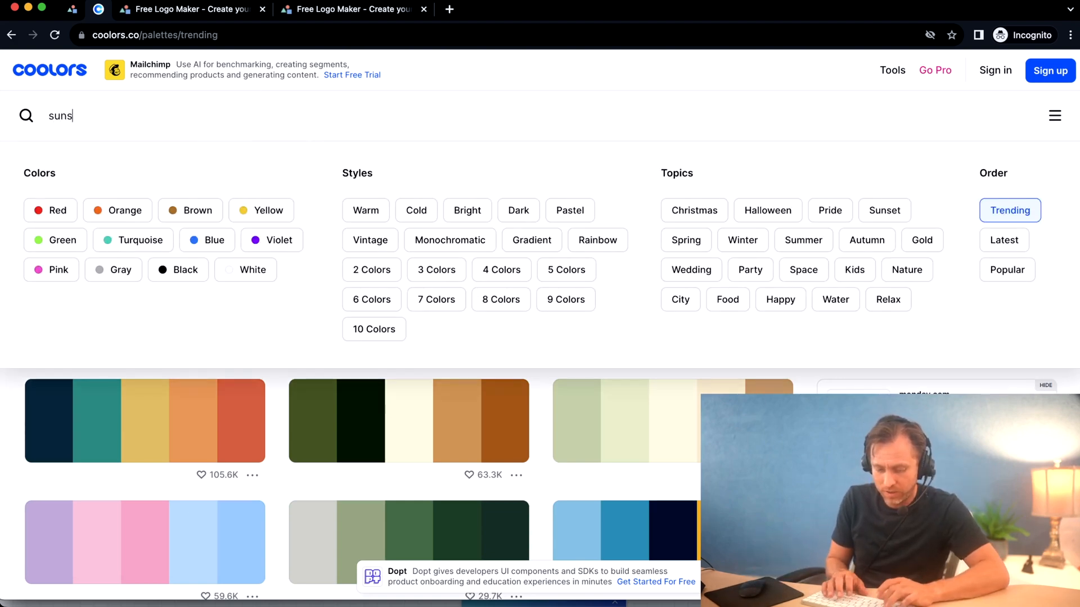
type("e")
key("Return")
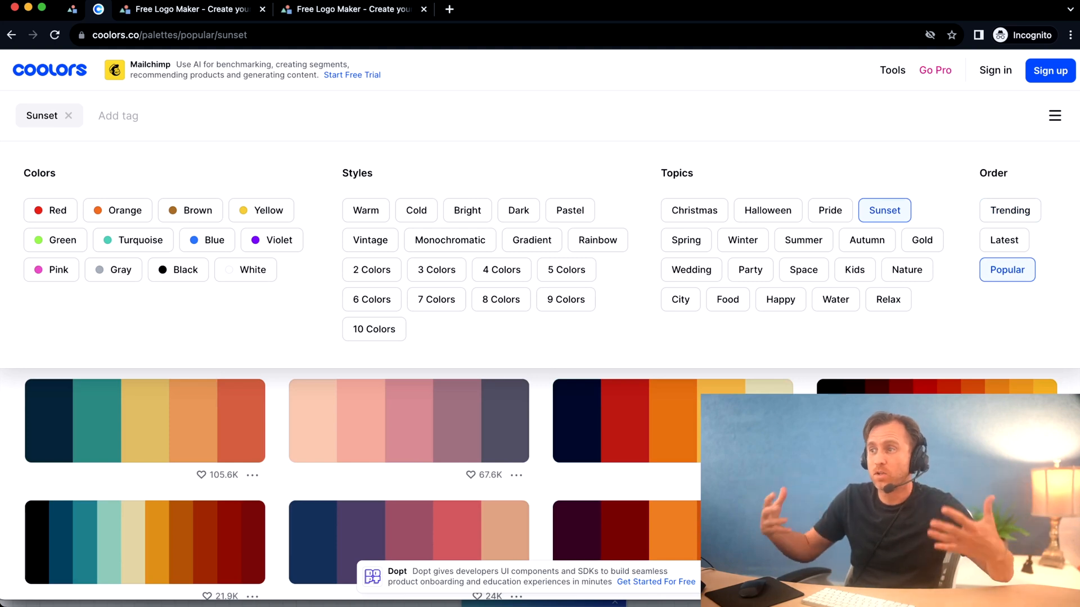
Browse the sunset palettes and copy the red D62828 from the navy, red and orange palette.
scroll(637, 414, "down", 3)
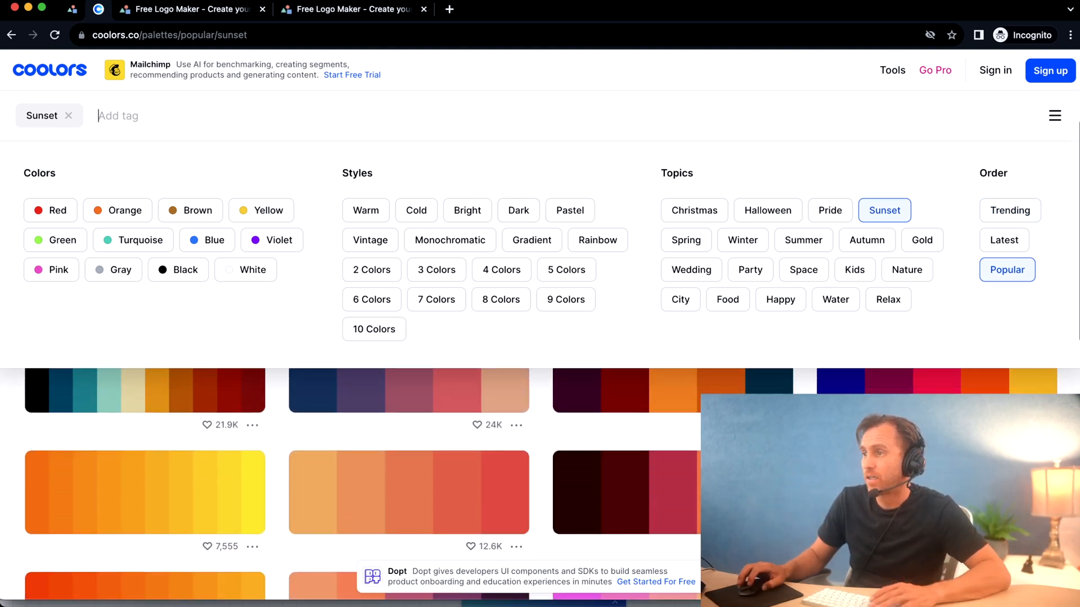
scroll(669, 427, "up", 3)
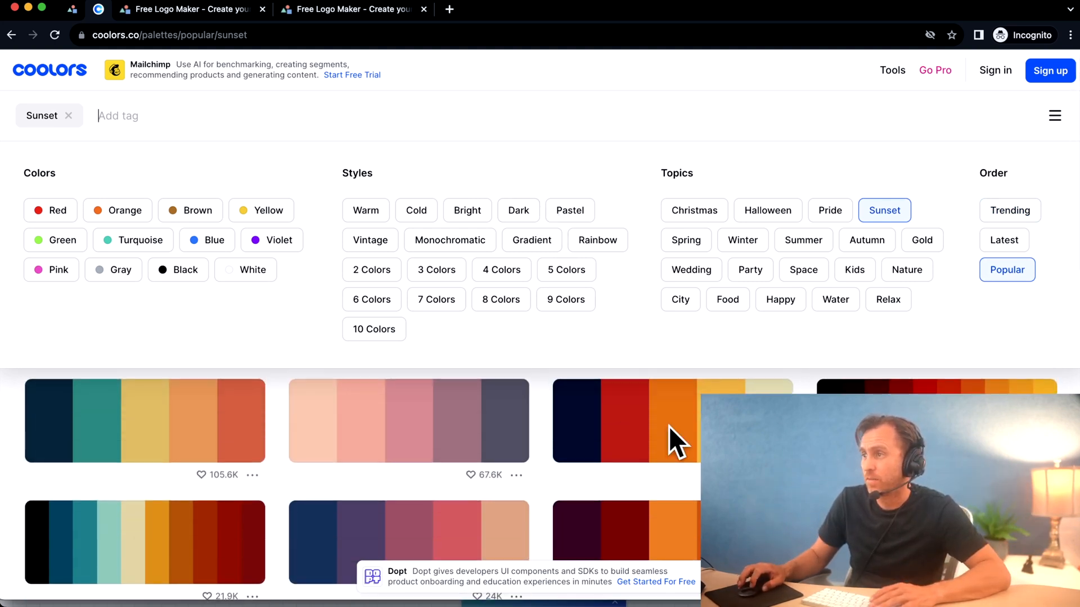
left_click(603, 367)
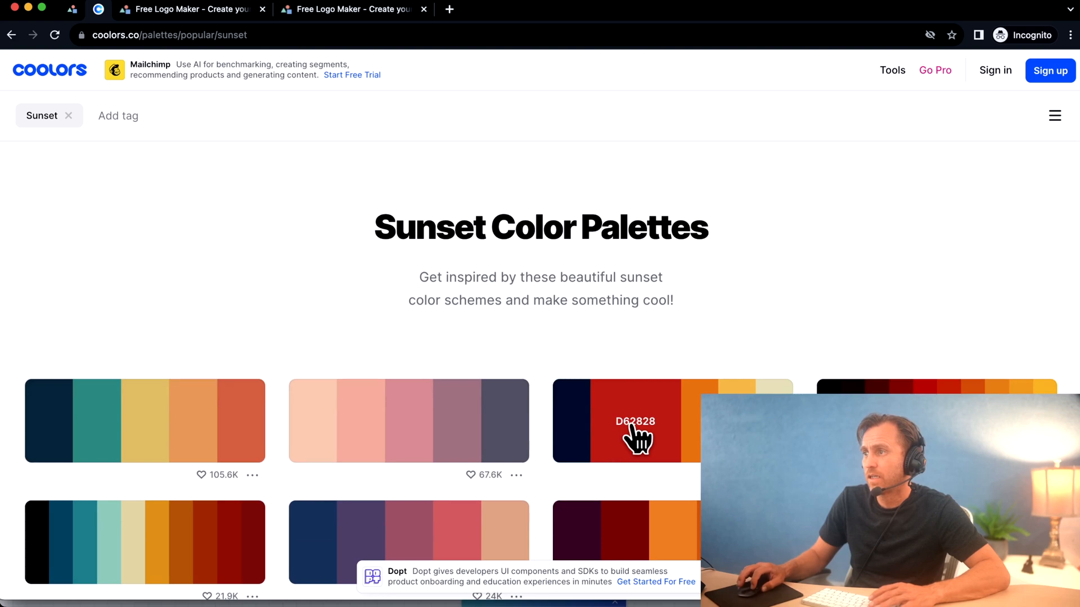
left_click(637, 436)
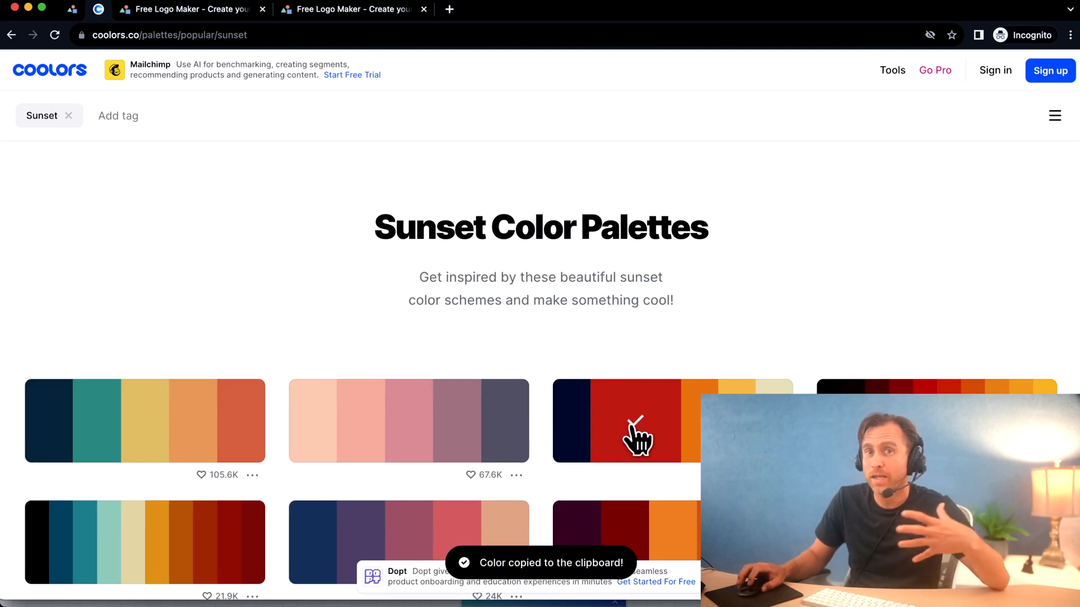
Return to LogoMakr and fill the blue half circle with the copied red d62828.
left_click(314, 17)
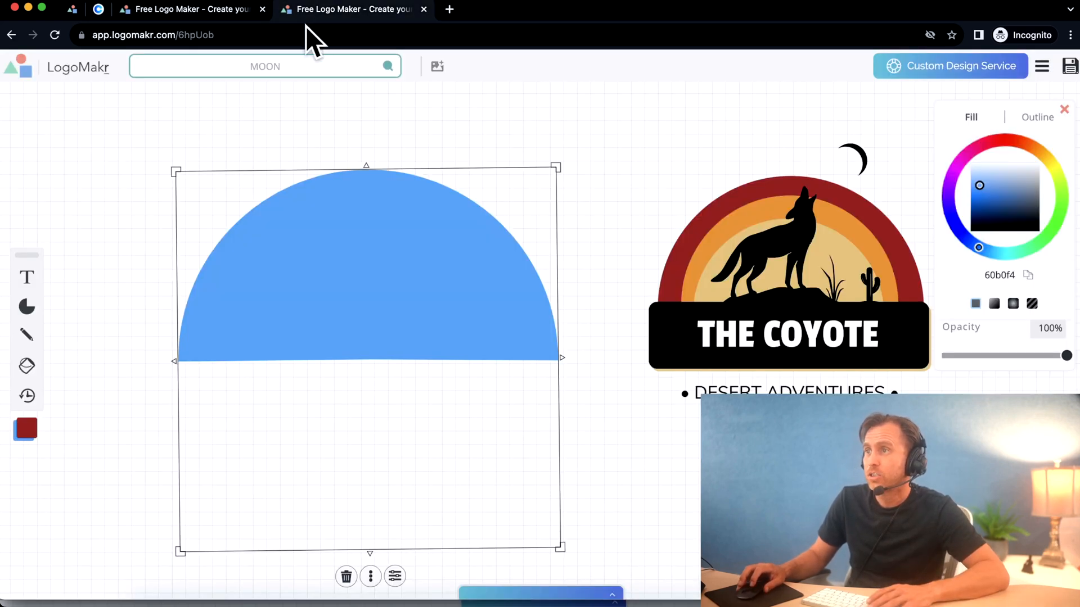
left_click_drag(354, 320, 377, 289)
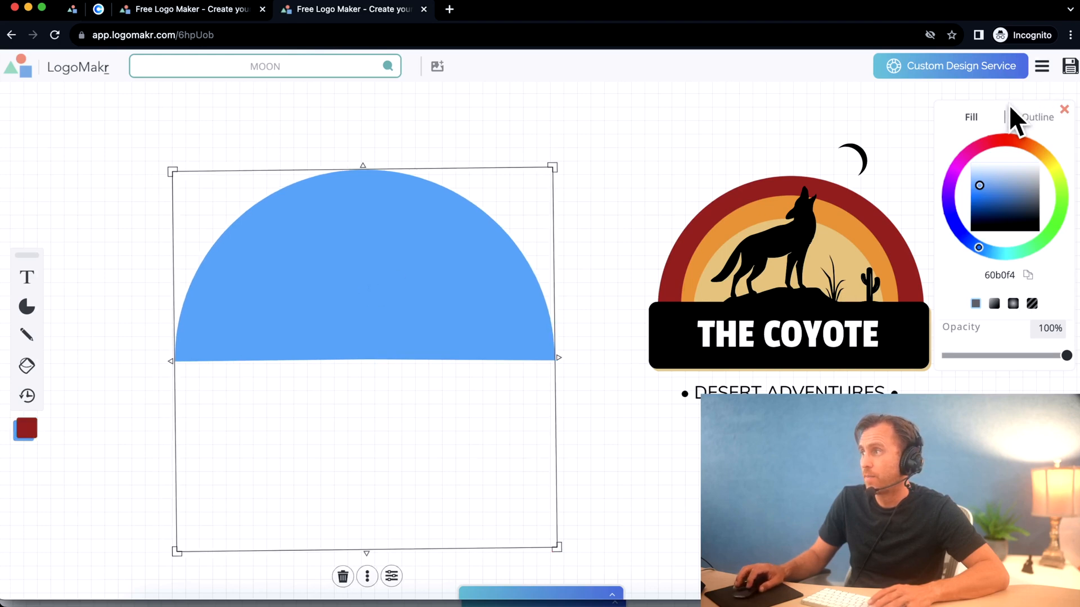
left_click_drag(1012, 118, 990, 125)
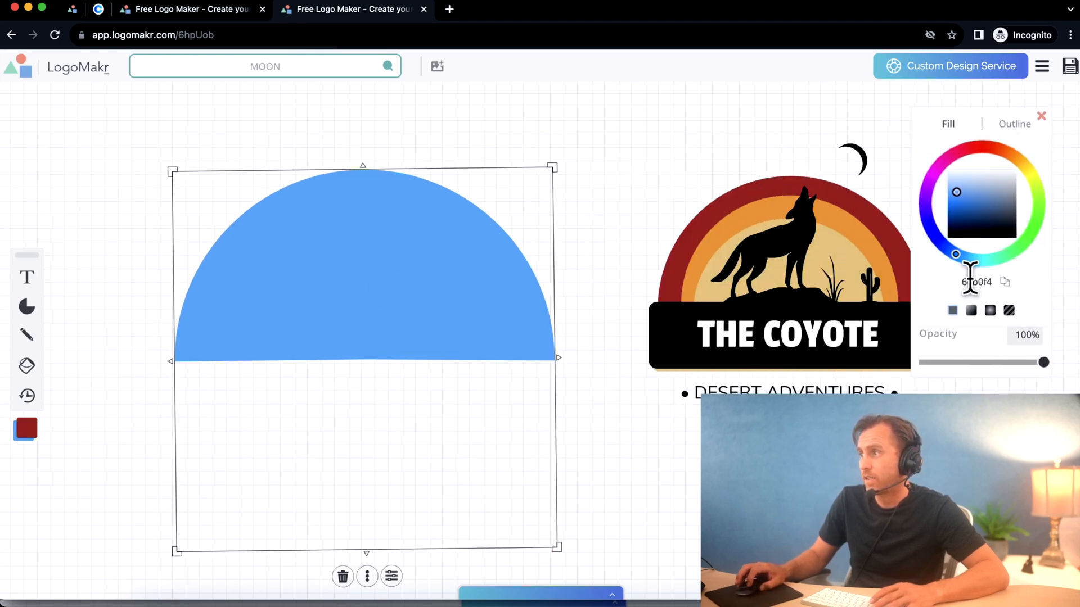
right_click(971, 280)
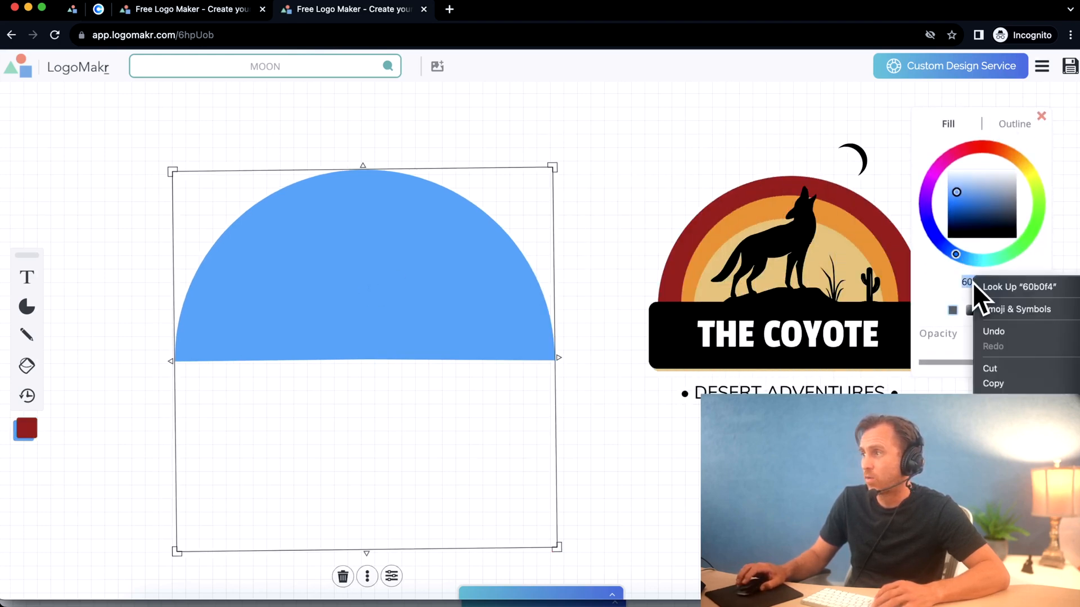
left_click(969, 386)
Duplicate the red half circle as a smaller dark red (6f0000) copy centred on the same baseline inside it.
left_click_drag(393, 303, 398, 343)
right_click(380, 283)
left_click(454, 312)
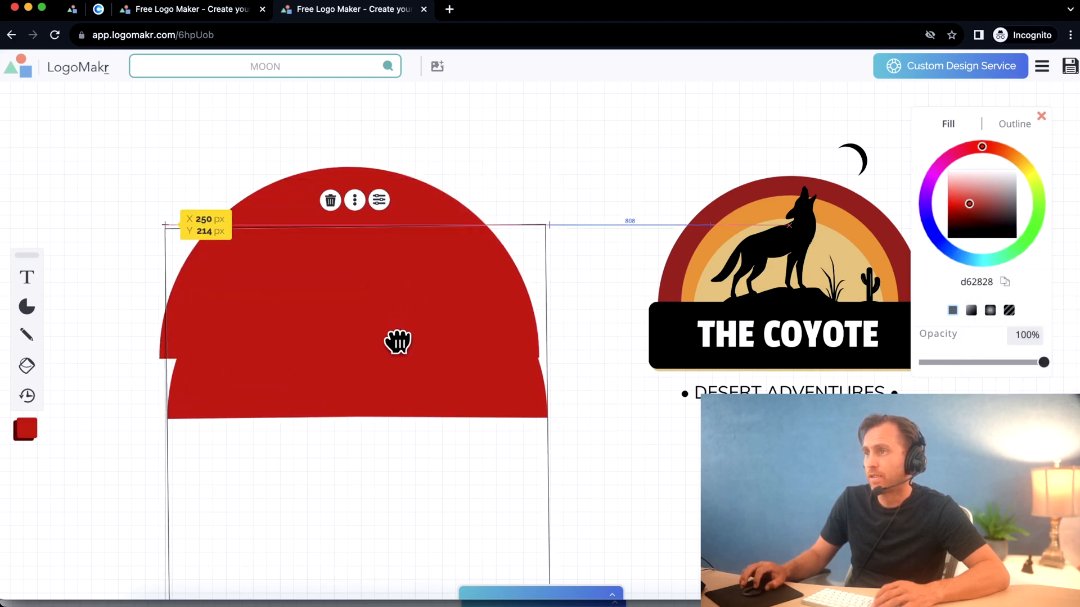
left_click_drag(959, 203, 948, 223)
left_click_drag(550, 232, 466, 281)
left_click_drag(370, 307, 386, 225)
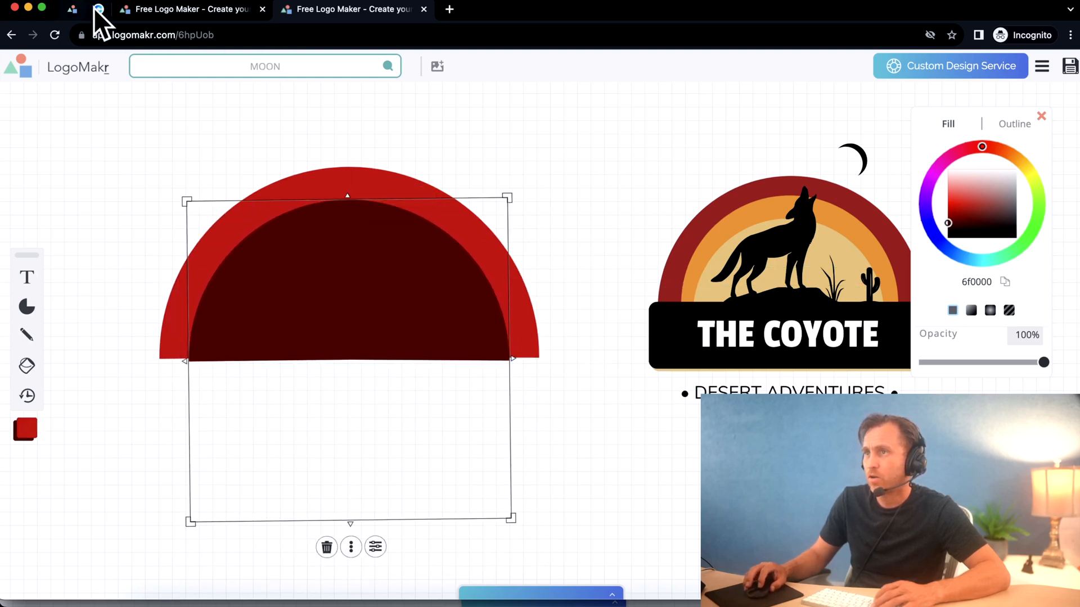
Copy the orange next to the red in the same Coolors sunset palette and apply it as the inner half circle's fill.
left_click(96, 9)
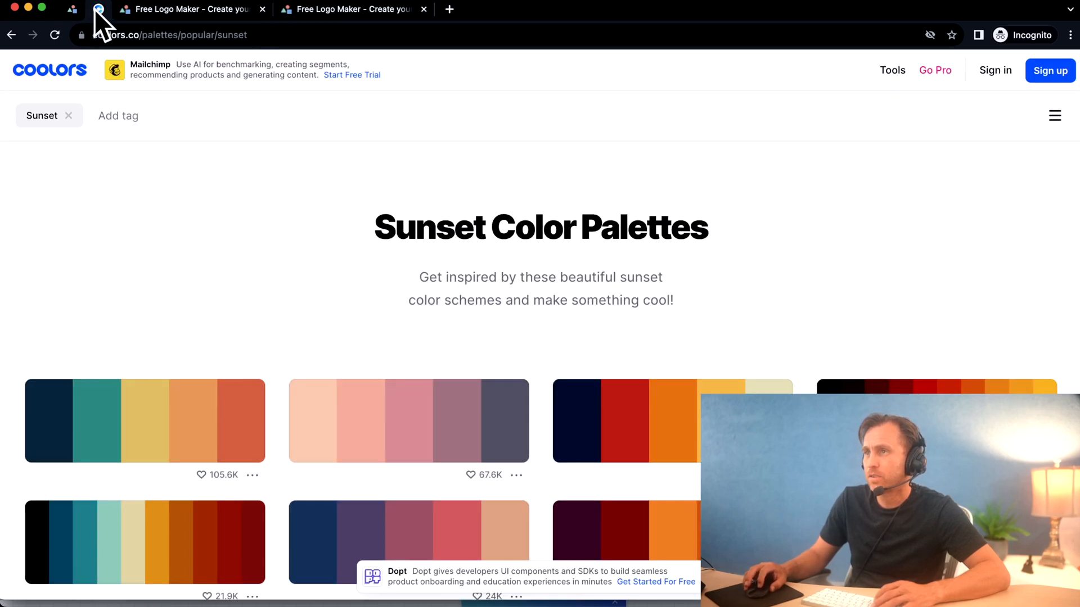
left_click(677, 427)
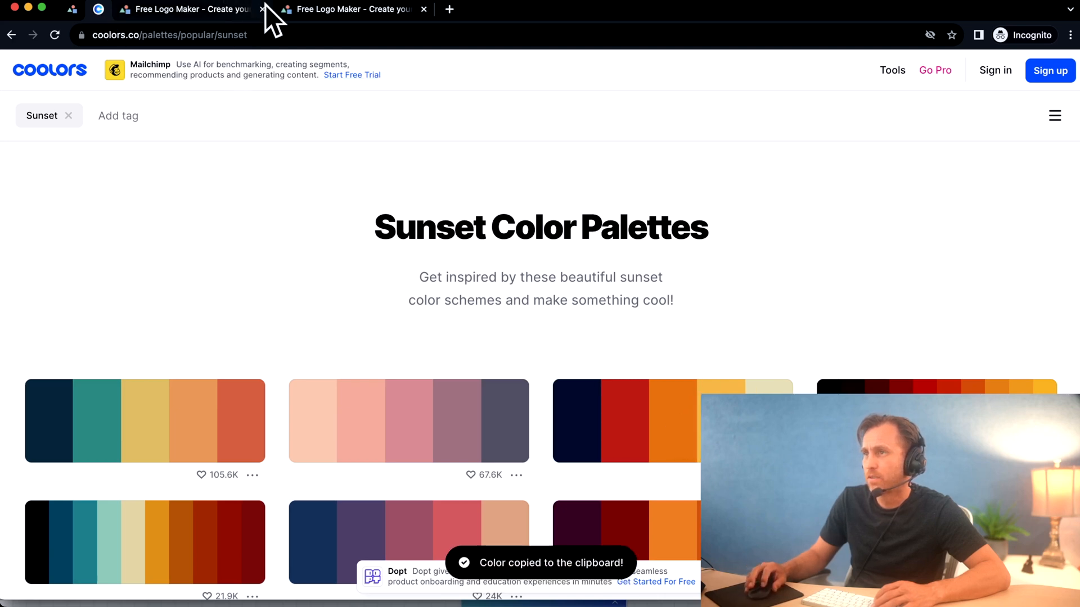
left_click(322, 9)
key("super+v")
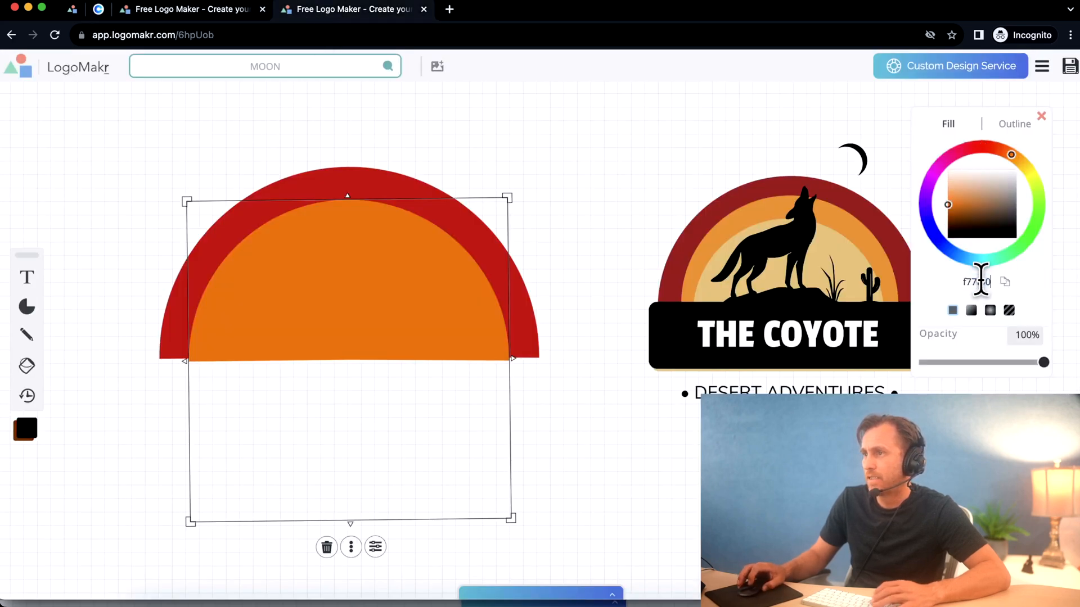
Duplicate the orange half circle and fill the copy with the yellow fcbf49 copied from the same Coolors sunset palette.
right_click(400, 286)
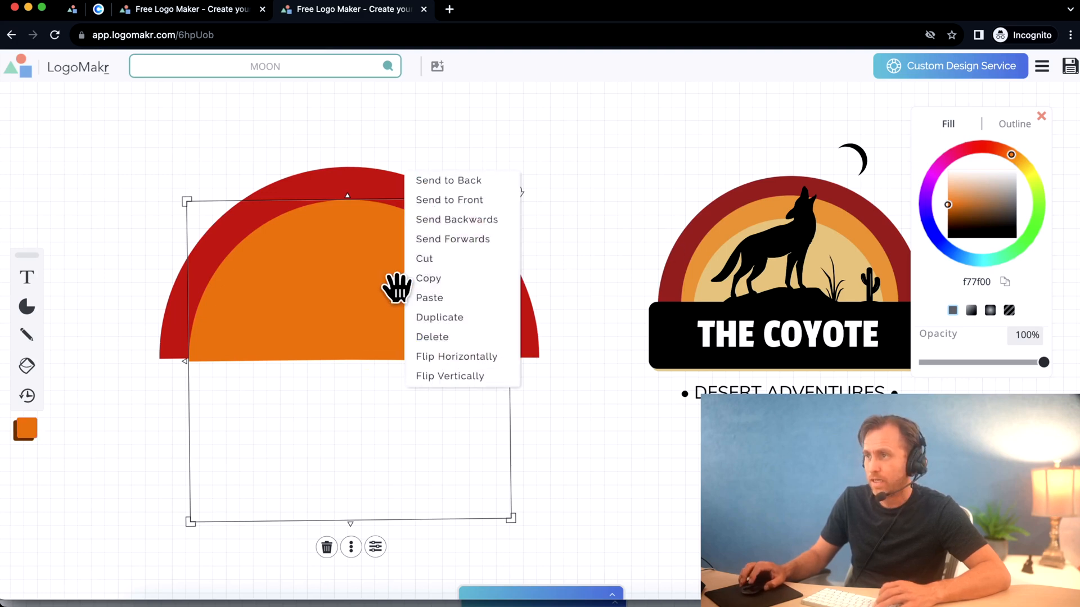
left_click(464, 321)
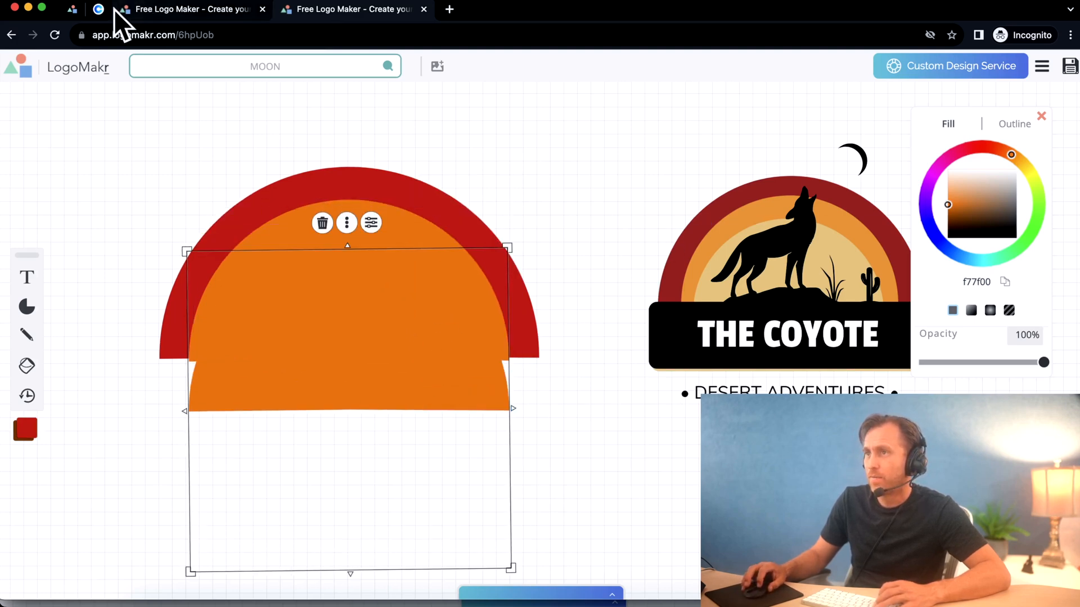
left_click(98, 10)
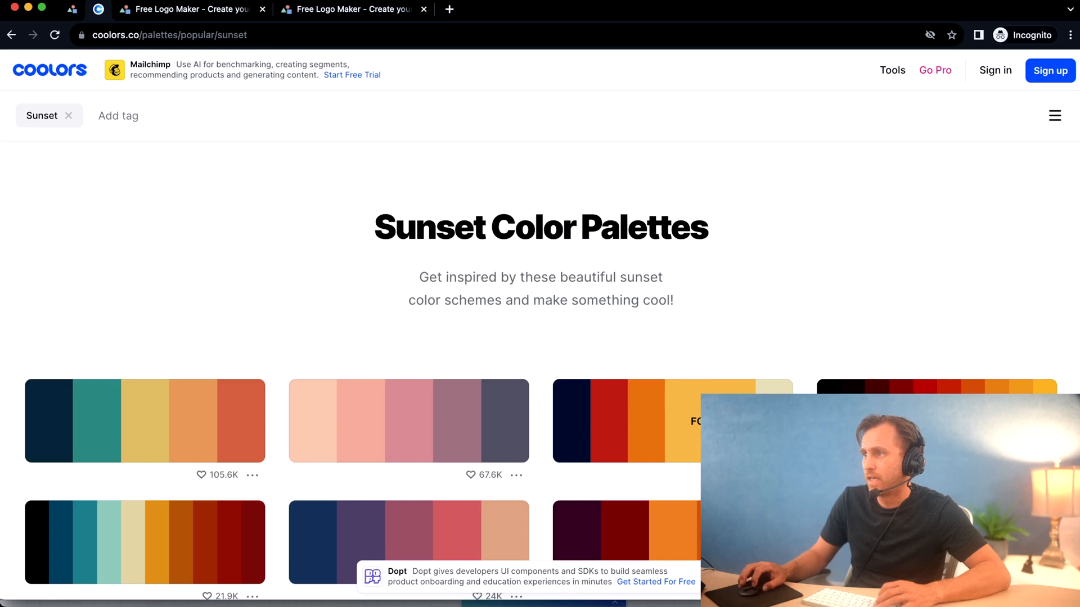
left_click(703, 427)
left_click(304, 10)
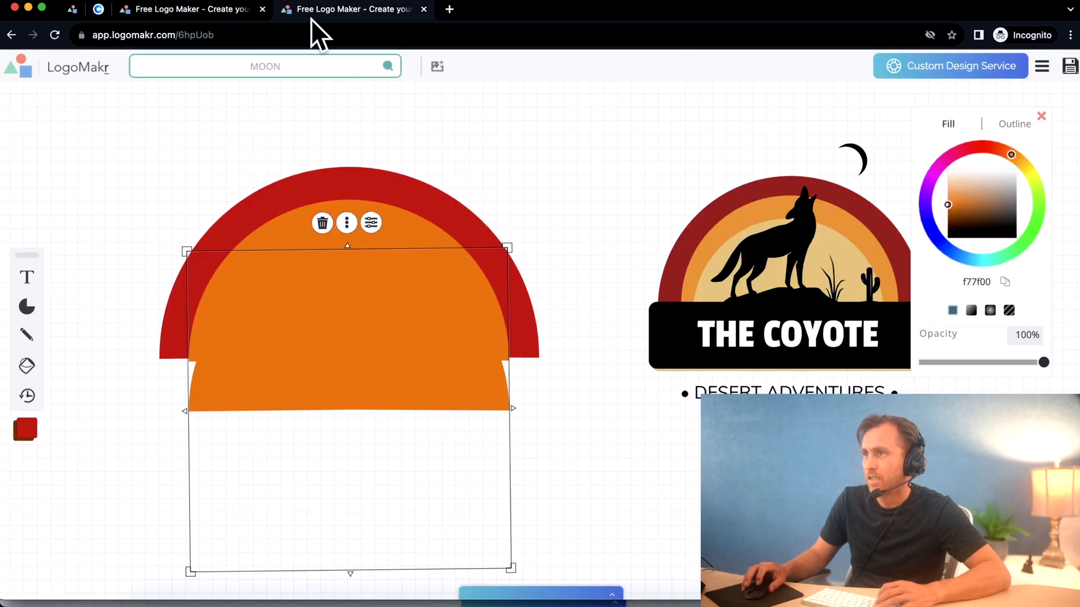
key("ctrl+v")
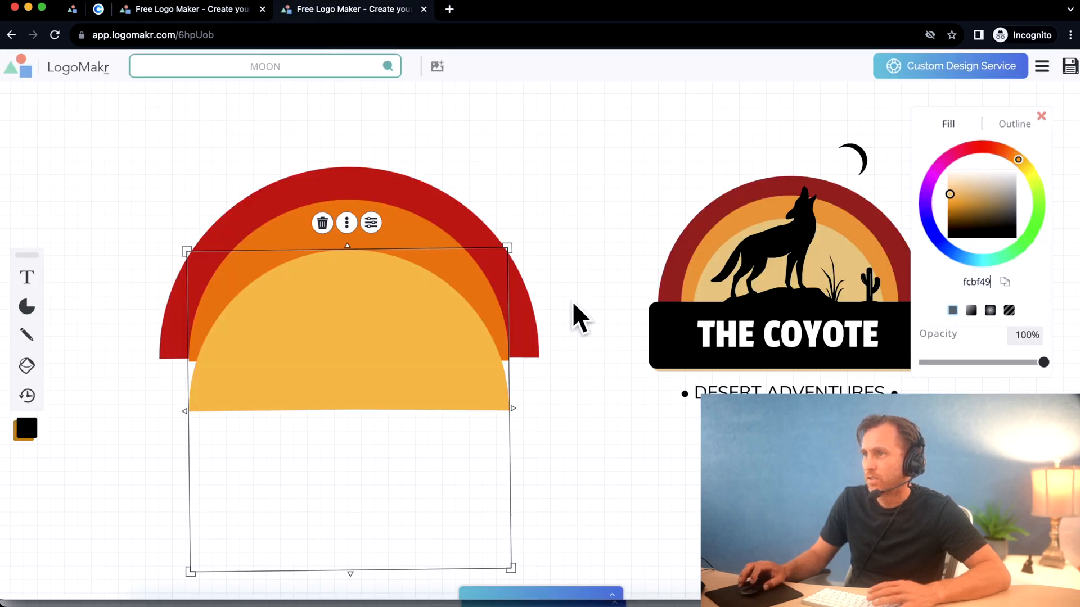
Shrink the yellow half circle slightly and centre it inside the orange one.
left_click_drag(510, 568, 487, 541)
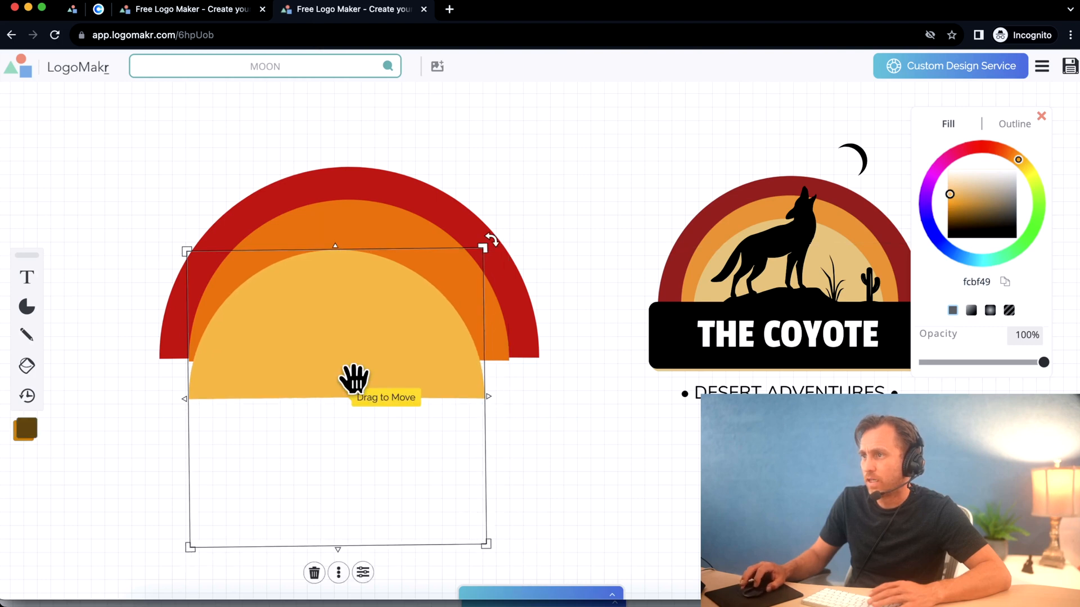
left_click_drag(354, 379, 364, 354)
left_click(571, 147)
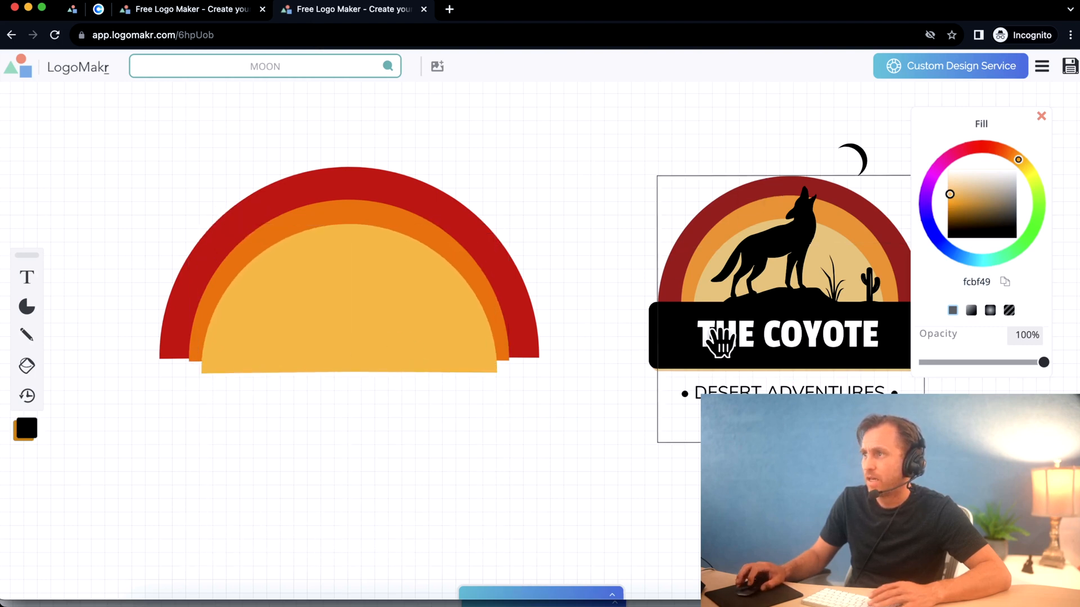
Add a square and reshape it into a banner about 150 px high, slightly wider than the half circles and covering their base.
mouse_move(27, 315)
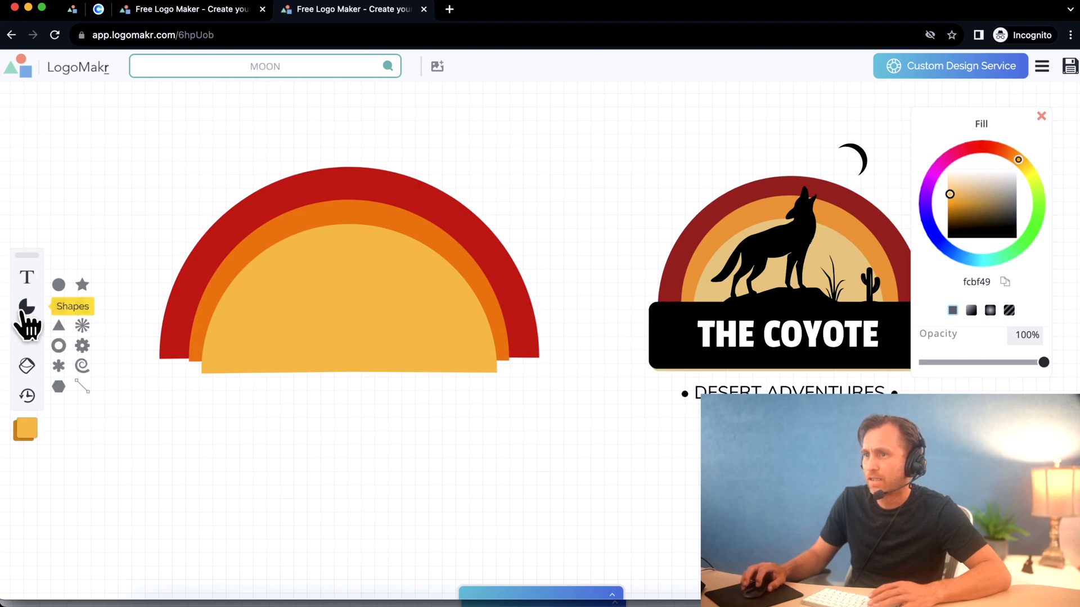
left_click(59, 306)
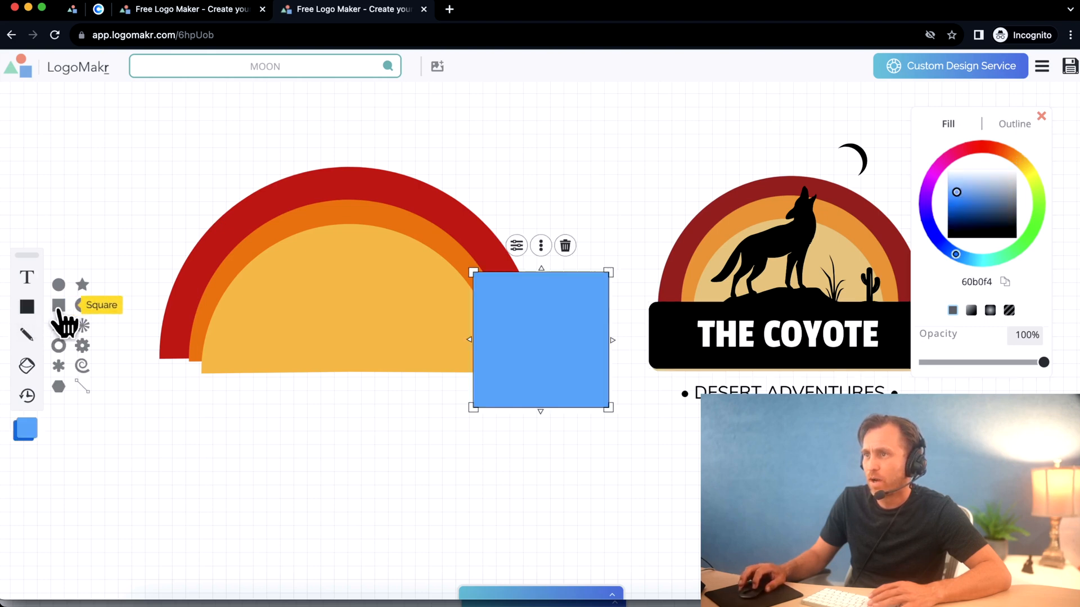
left_click_drag(542, 349, 545, 373)
left_click_drag(348, 443, 352, 409)
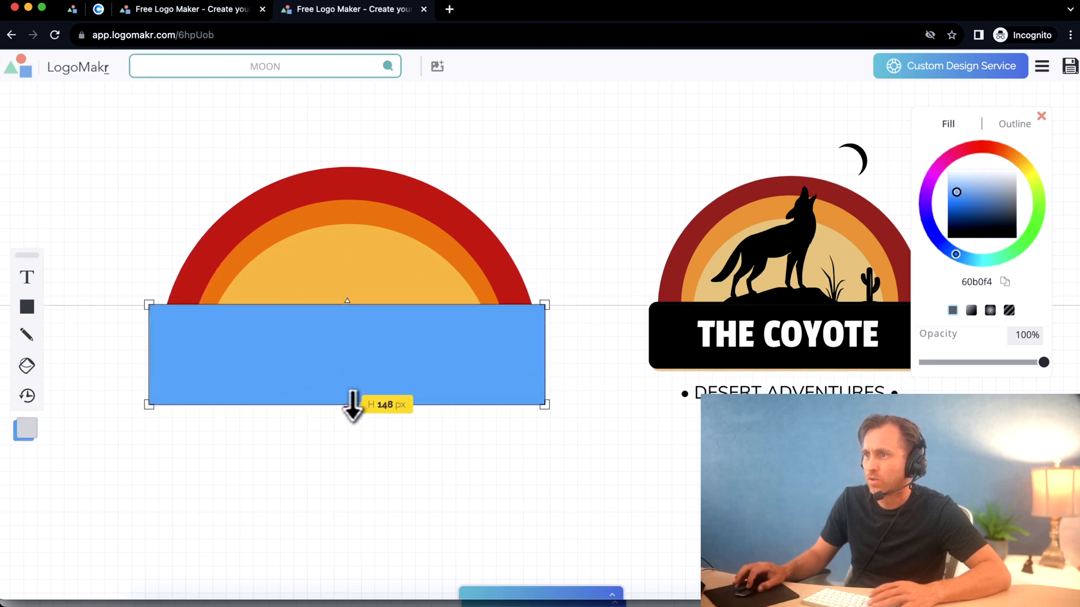
left_click_drag(333, 367, 336, 376)
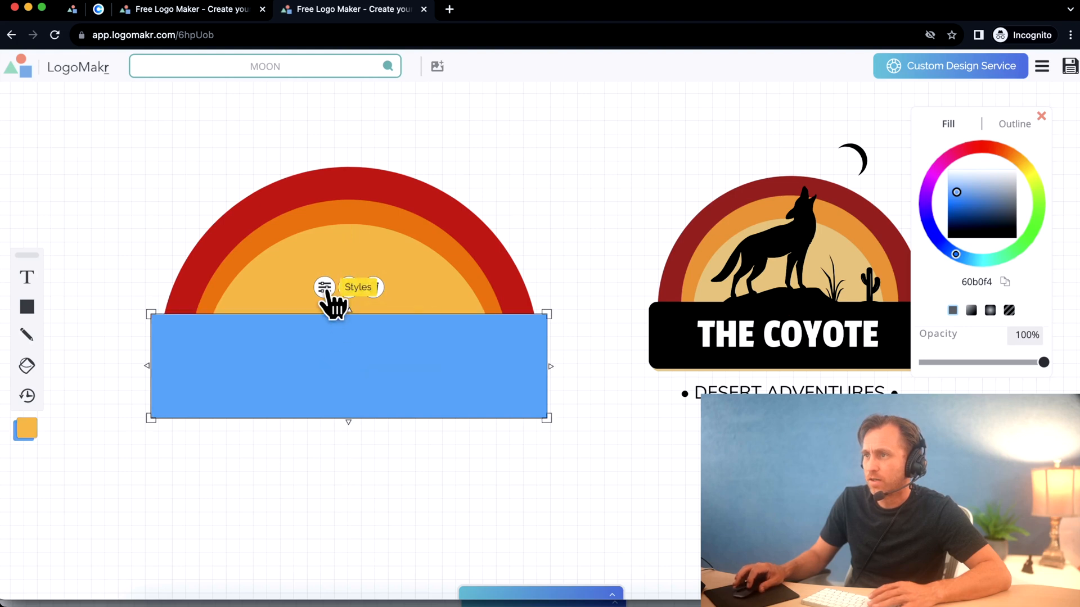
Round the banner's corners to 18% and fill it with black (000000).
left_click(326, 289)
left_click_drag(576, 419, 601, 418)
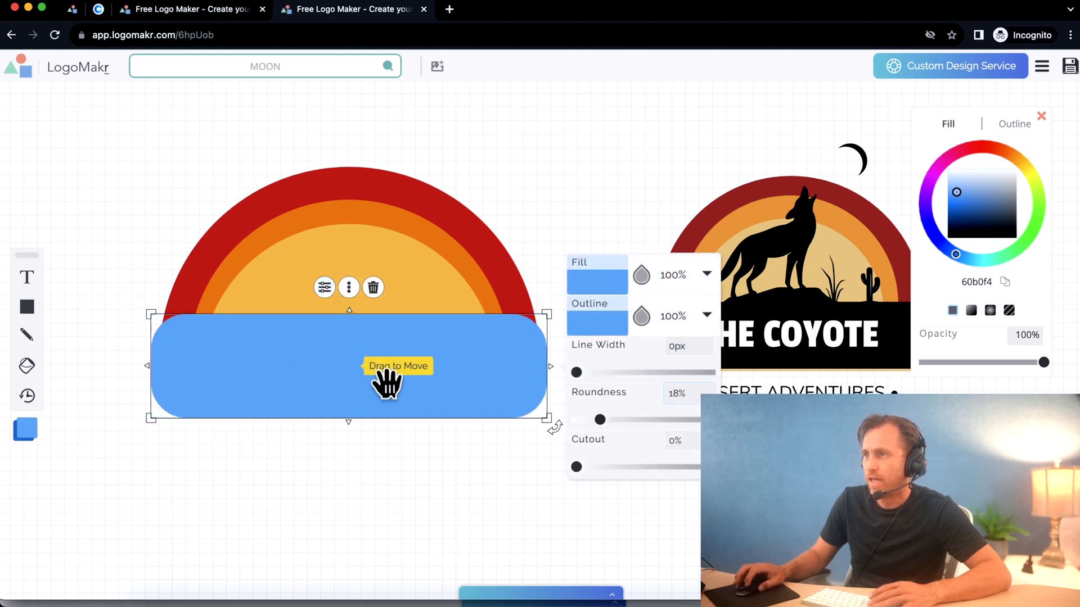
left_click(970, 236)
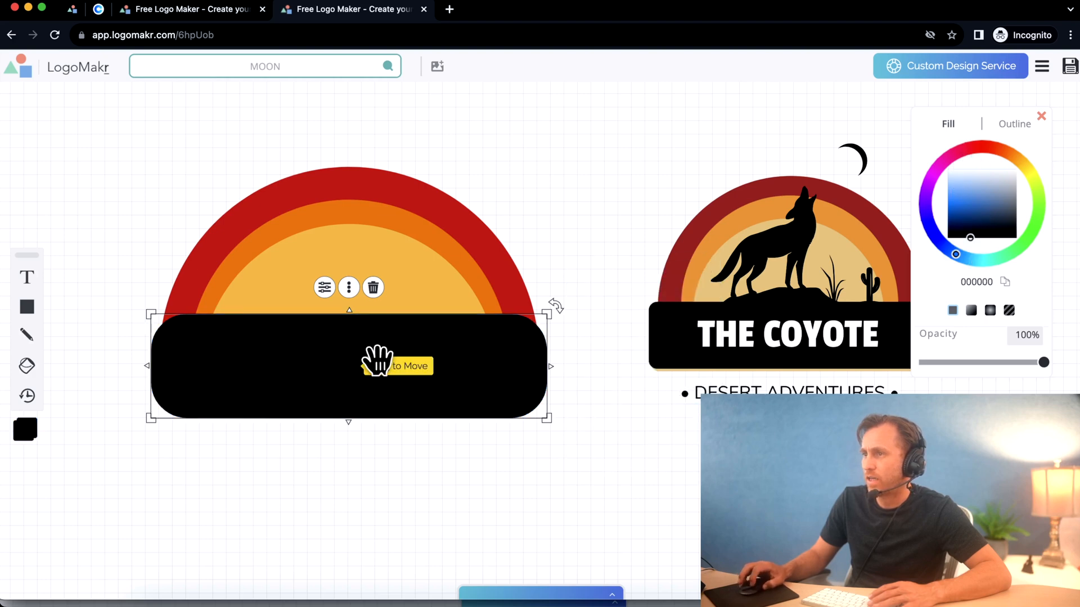
left_click(105, 213)
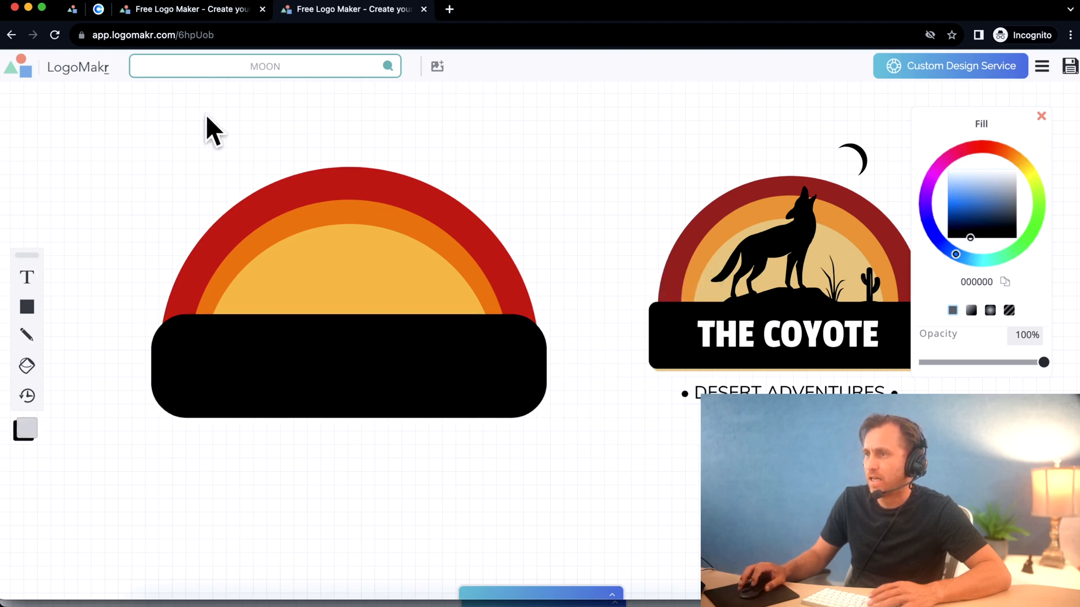
Add the text THE COYOTE near the banner and set it in the bold Fira Sans Condensed font.
left_click(31, 279)
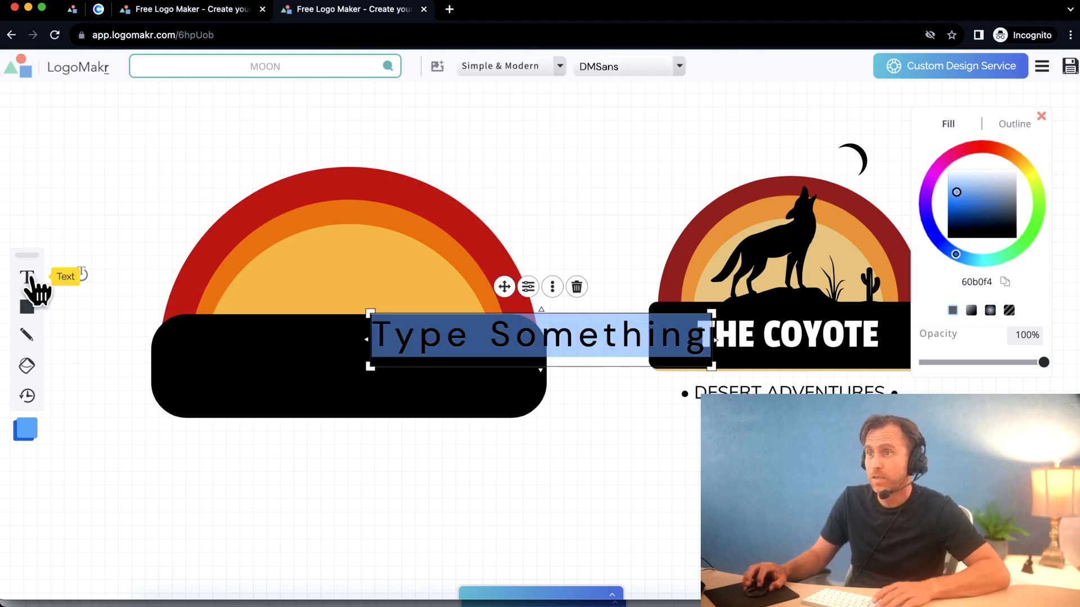
left_click_drag(505, 287, 410, 344)
type("THE COYOTE")
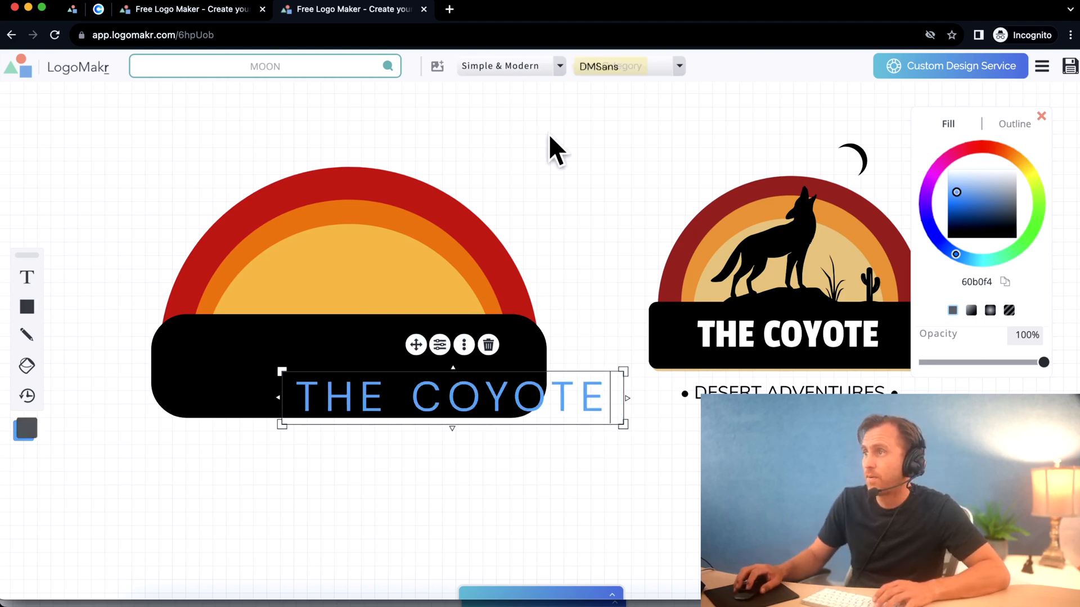
left_click(513, 68)
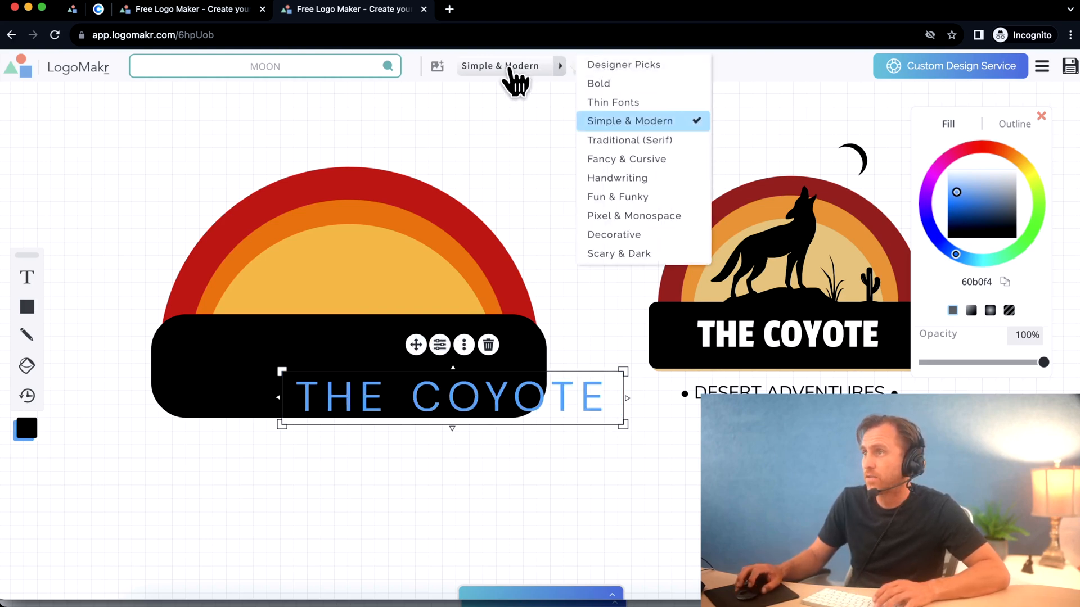
left_click(599, 84)
left_click(623, 66)
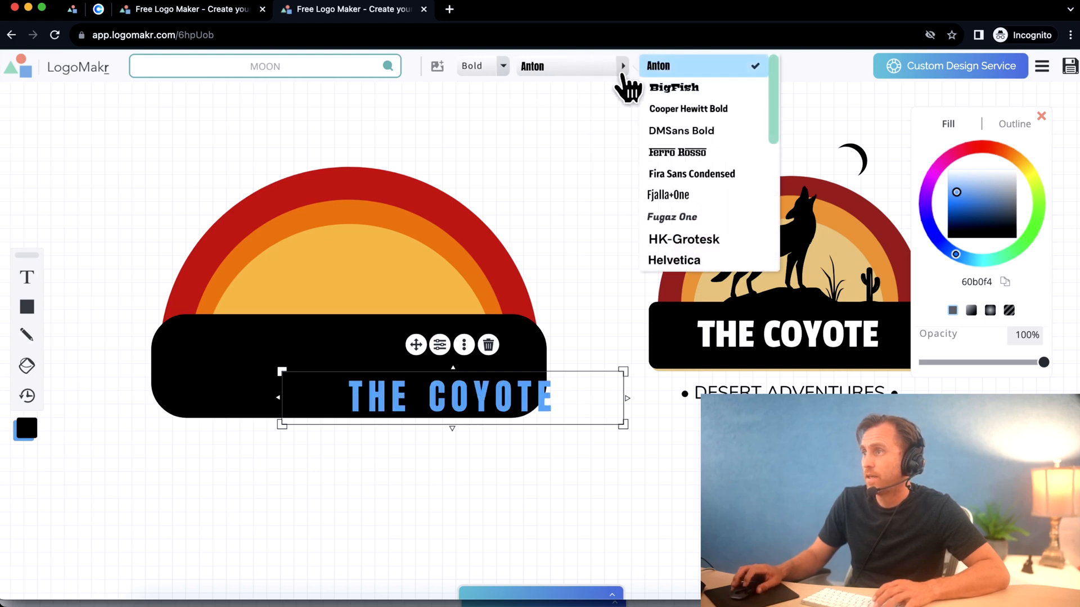
left_click(718, 178)
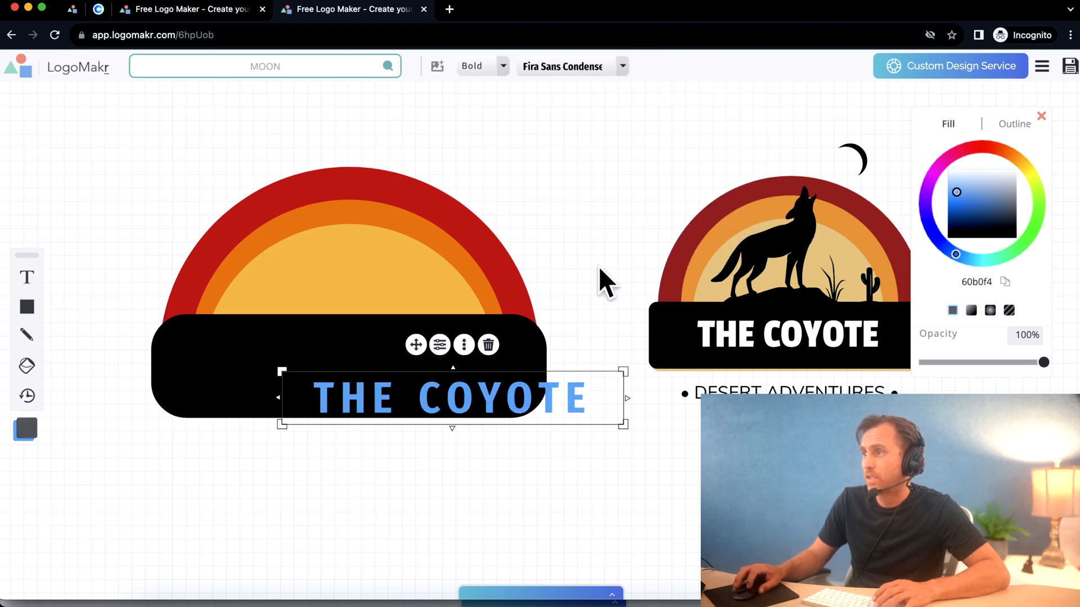
Fill THE COYOTE with white (ffffff) and size and centre it on the black banner.
left_click_drag(625, 426, 525, 421)
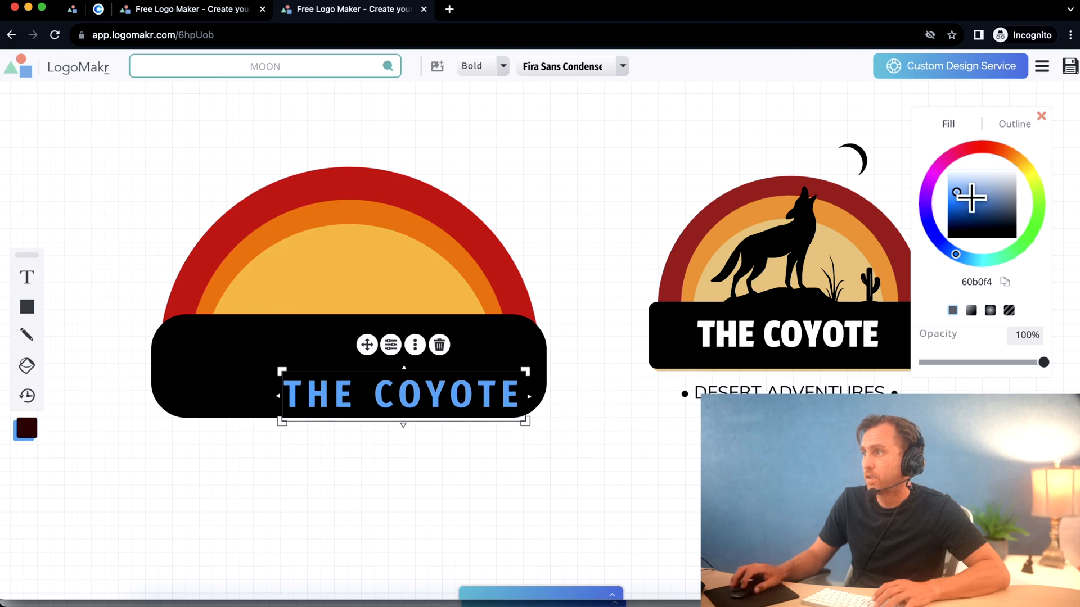
left_click_drag(968, 192, 974, 161)
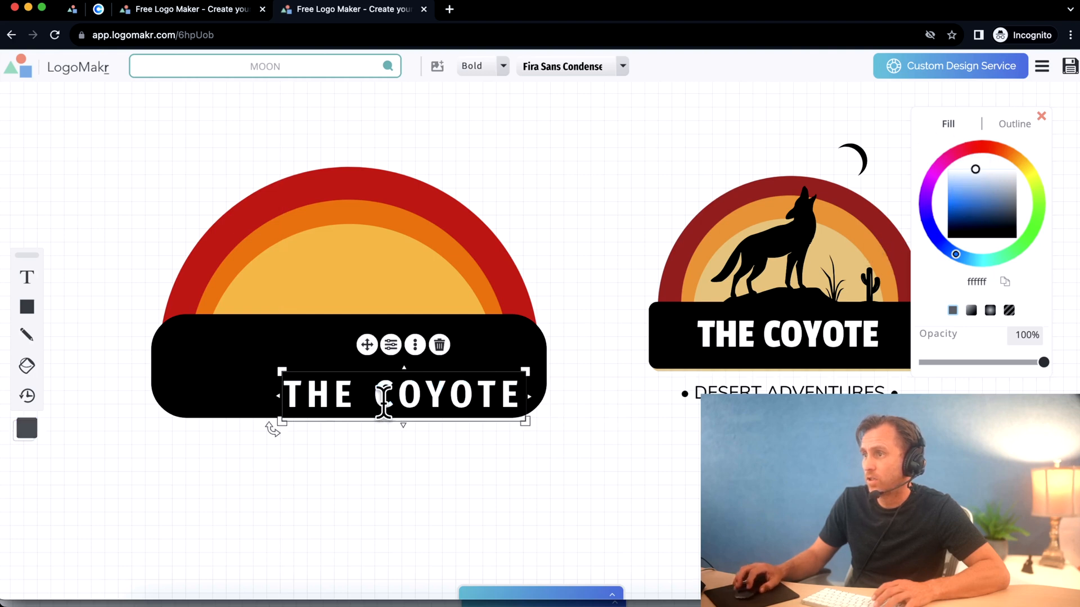
left_click_drag(525, 421, 501, 403)
left_click(602, 534)
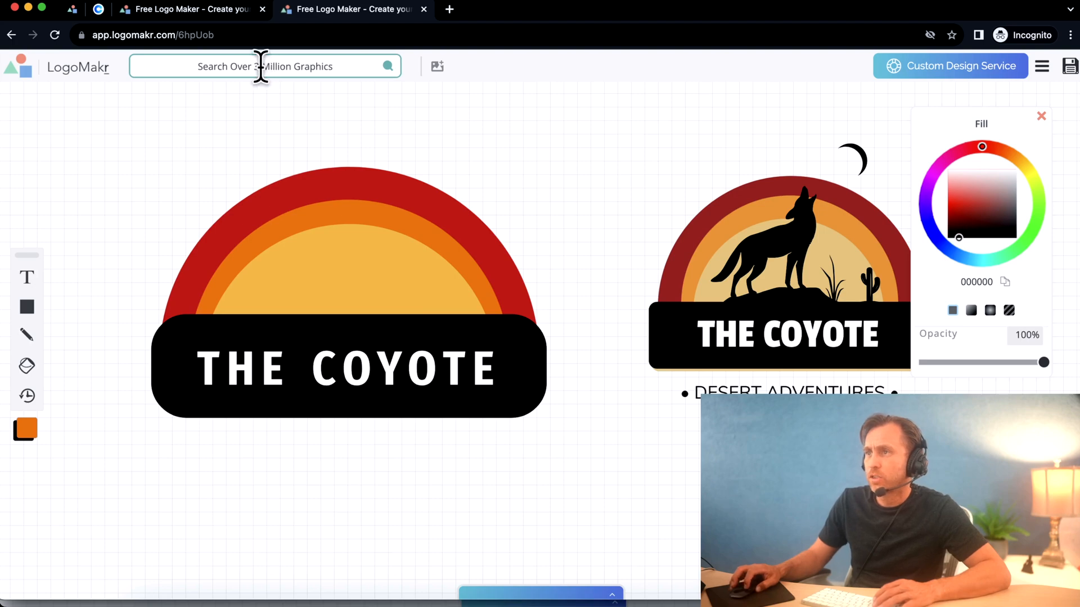
Search the graphics library for COYOTE and insert the black howling coyote with the crescent moon and grass.
left_click(261, 66)
type("COYOTE")
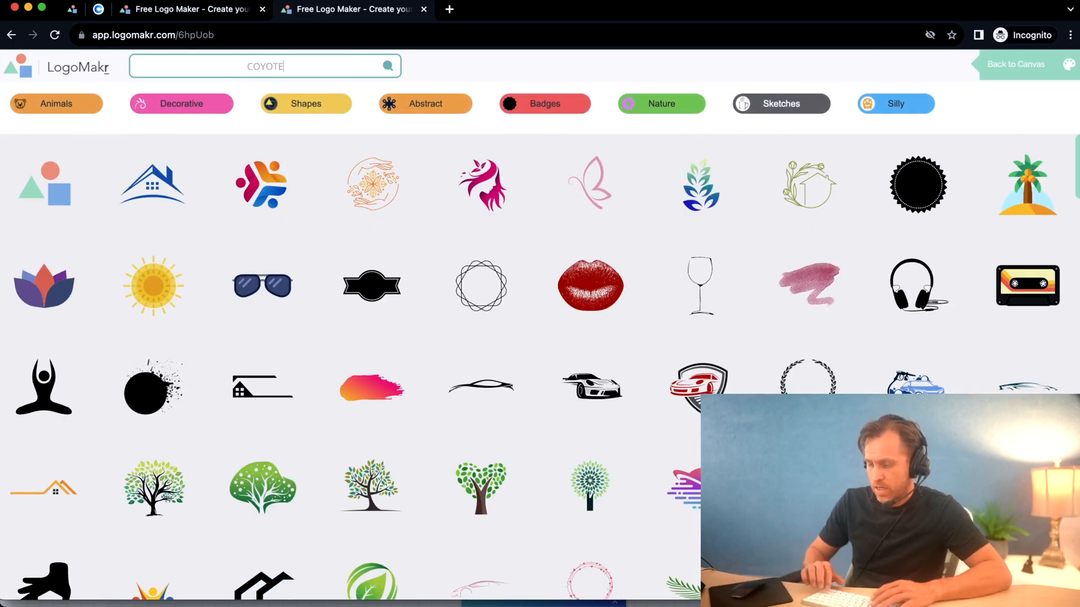
key("Return")
scroll(343, 329, "down", 3)
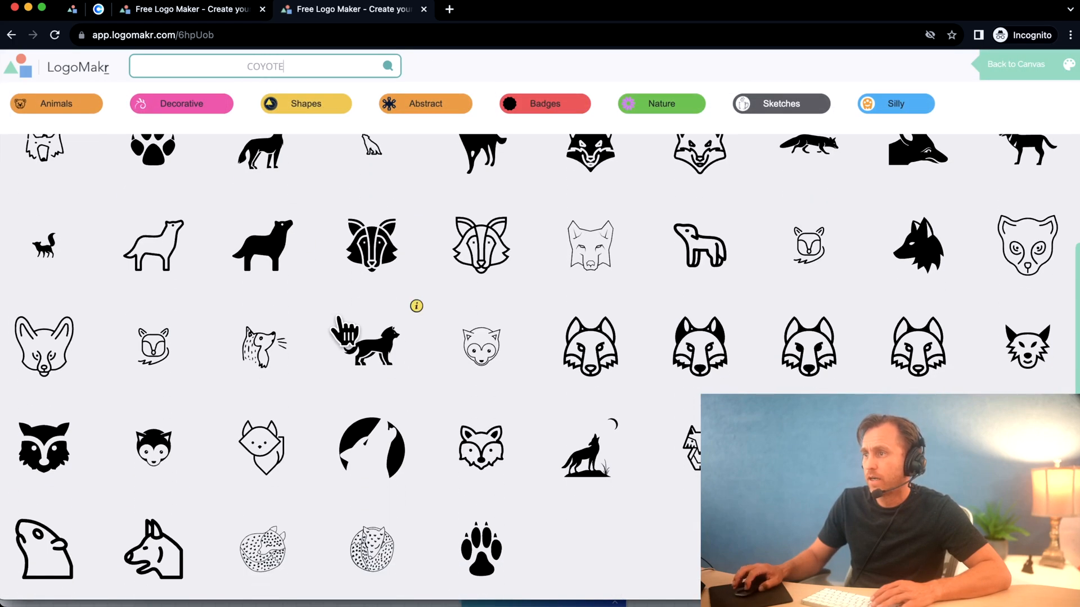
left_click(587, 467)
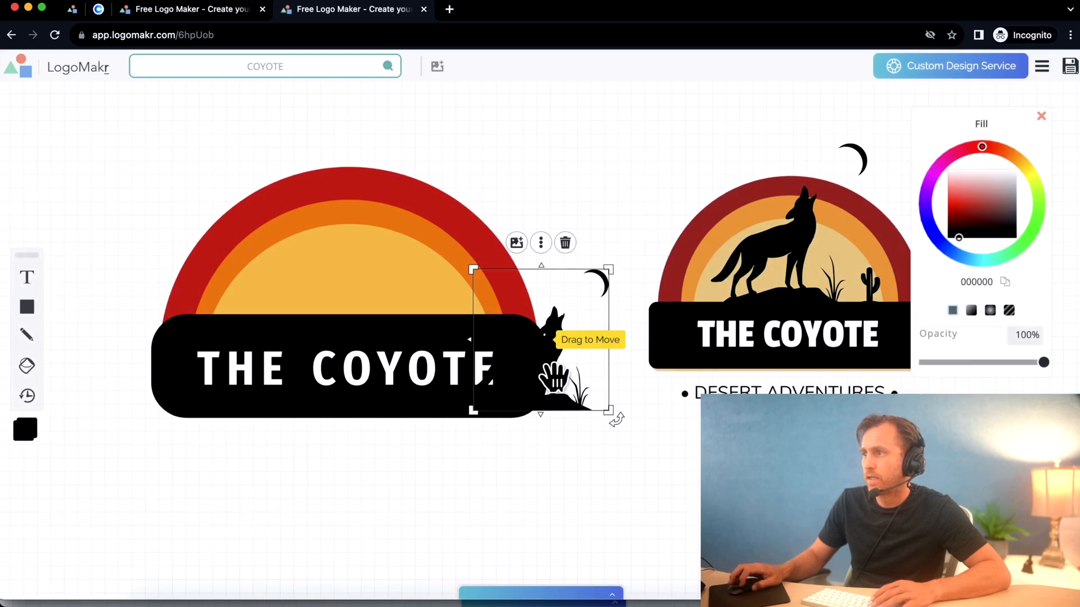
Enlarge the coyote graphic and centre it over the sunset, with its rock resting on the banner's upper edge.
left_click_drag(552, 360, 355, 311)
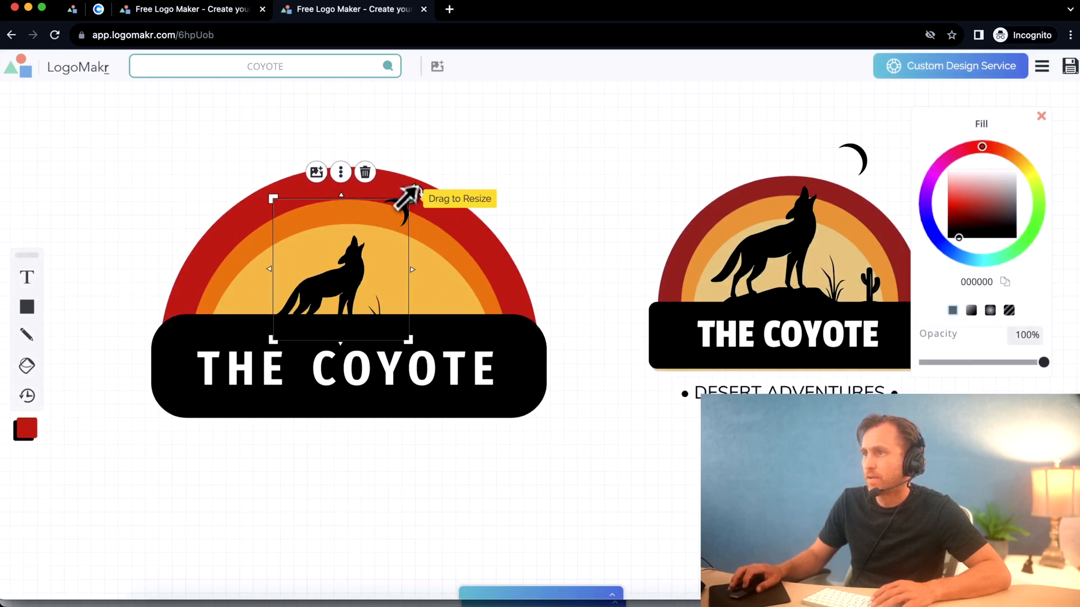
left_click_drag(408, 199, 483, 120)
left_click_drag(373, 281, 346, 275)
left_click(394, 242)
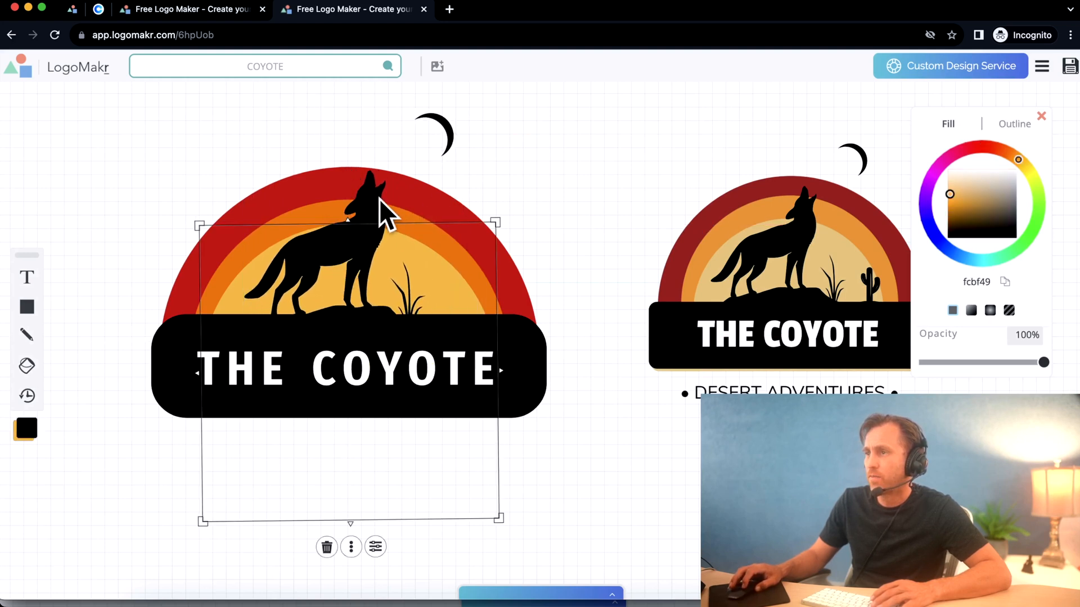
left_click(560, 191)
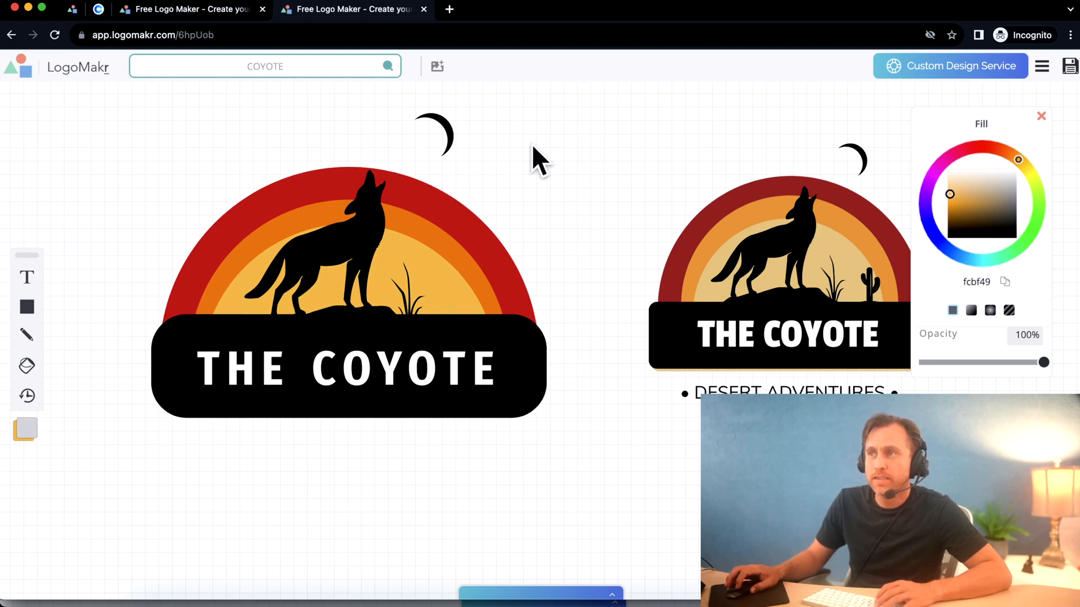
Search the graphics library for CACTUS and insert a solid black cactus.
left_click(137, 66)
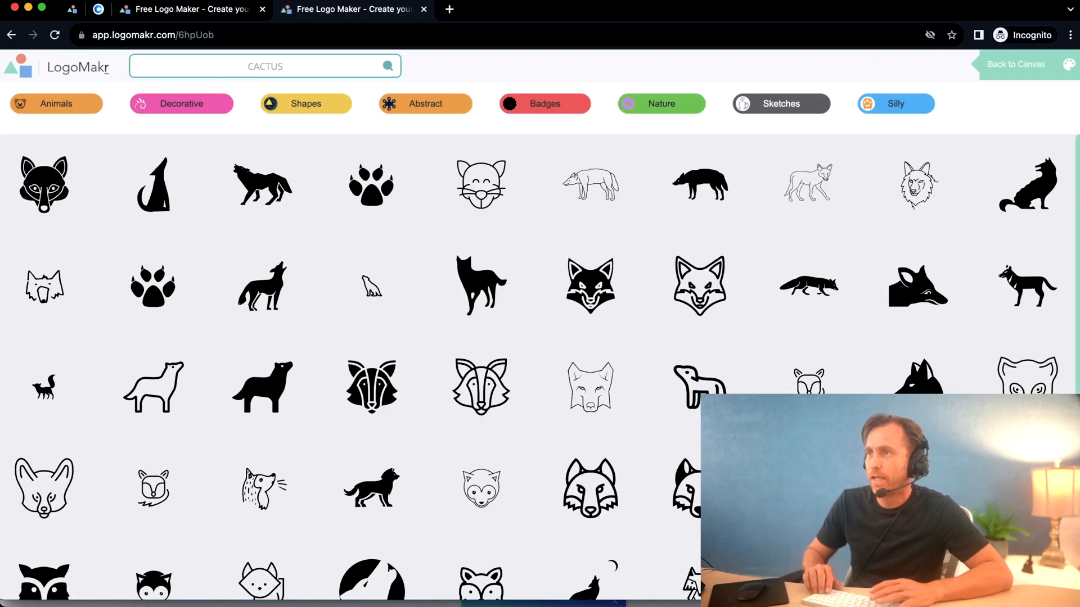
scroll(505, 295, "down", 8)
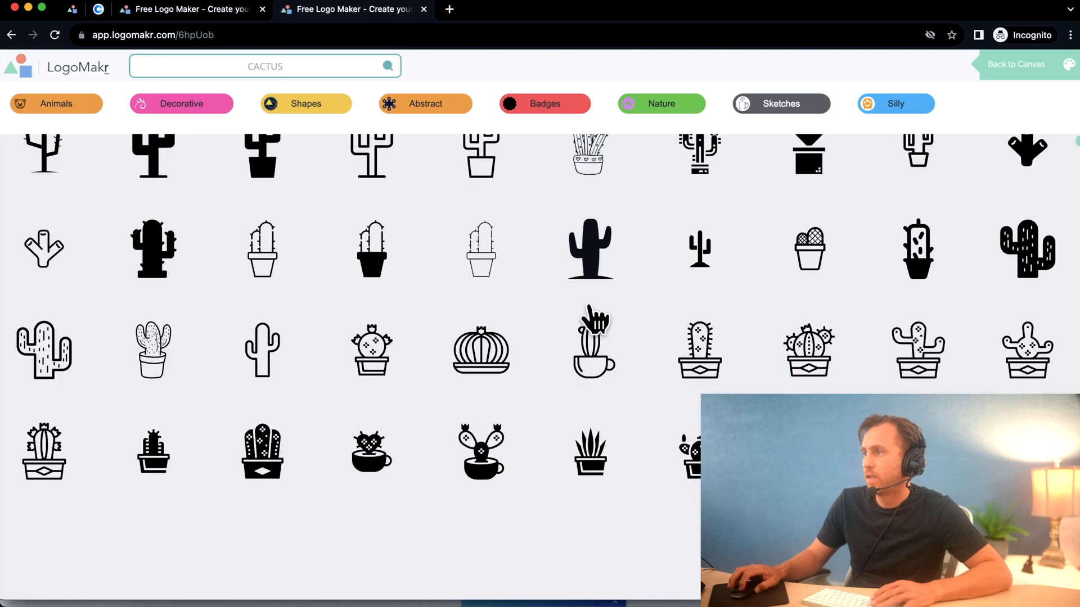
scroll(592, 319, "down", 2)
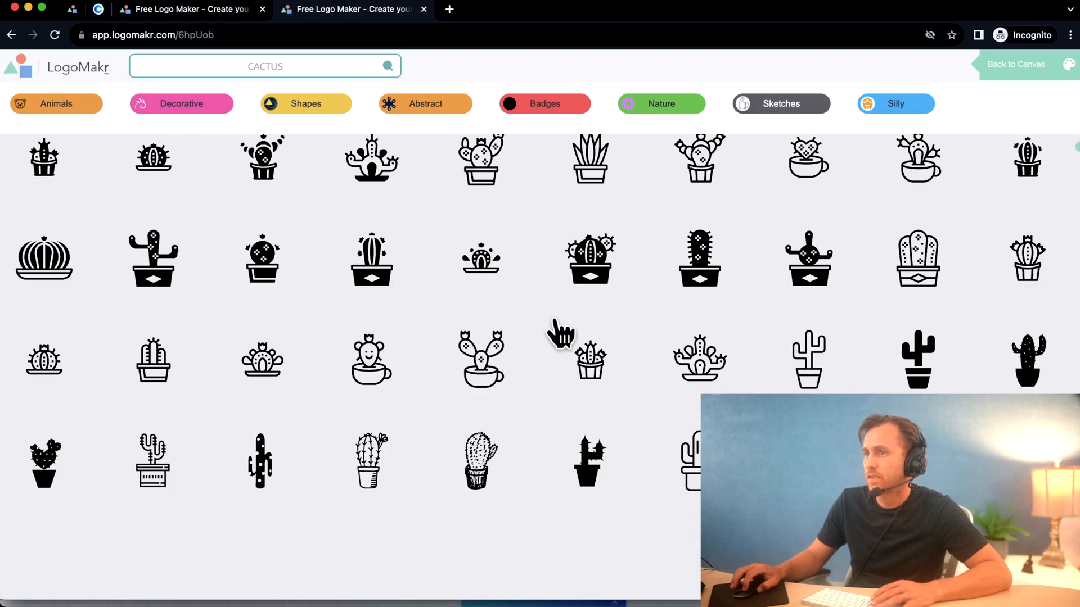
left_click(1021, 360)
Shrink the cactus and stand it on the banner's upper edge, just right of the grass.
left_click_drag(609, 252, 550, 328)
left_click_drag(528, 377, 489, 282)
left_click_drag(512, 227, 488, 261)
left_click_drag(465, 308, 479, 294)
left_click_drag(499, 249, 494, 251)
left_click(578, 215)
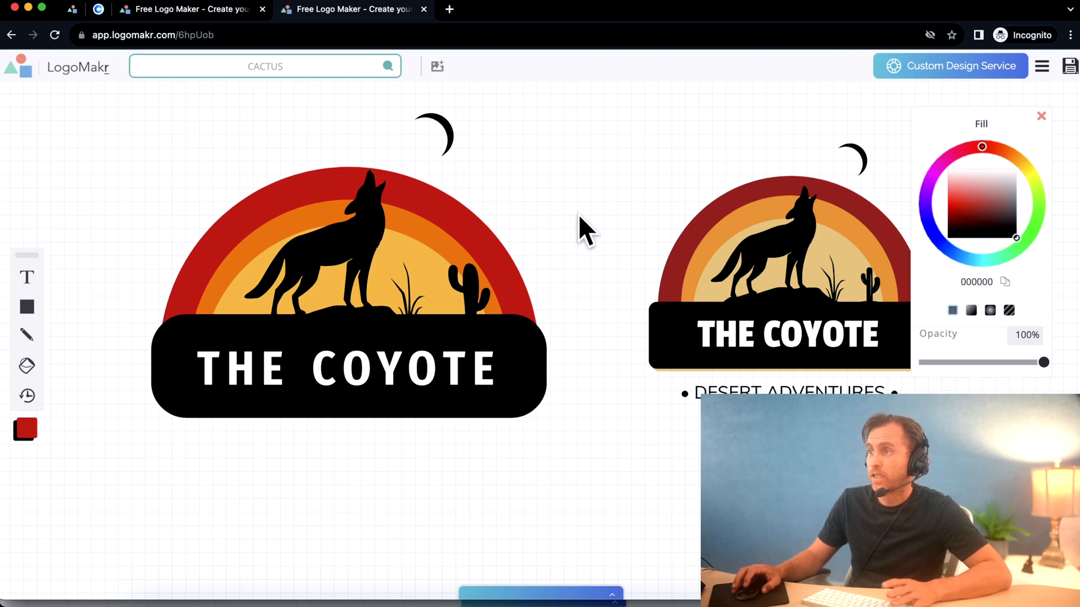
Add the tagline •DESERT ADVENTURES• beneath the black banner, fill it black and tighten its text box.
left_click(699, 390)
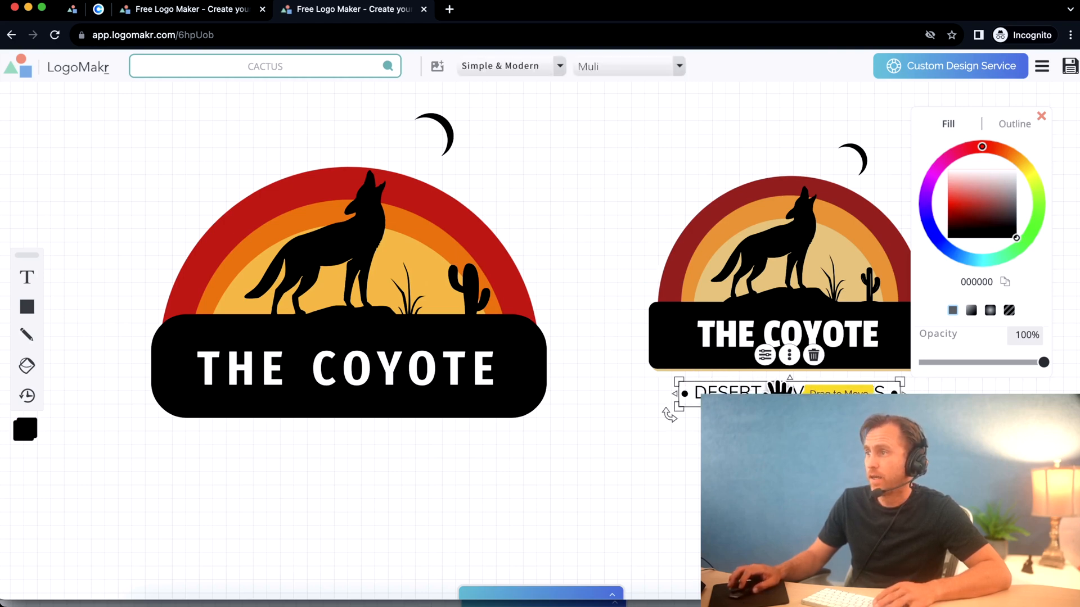
left_click(386, 516)
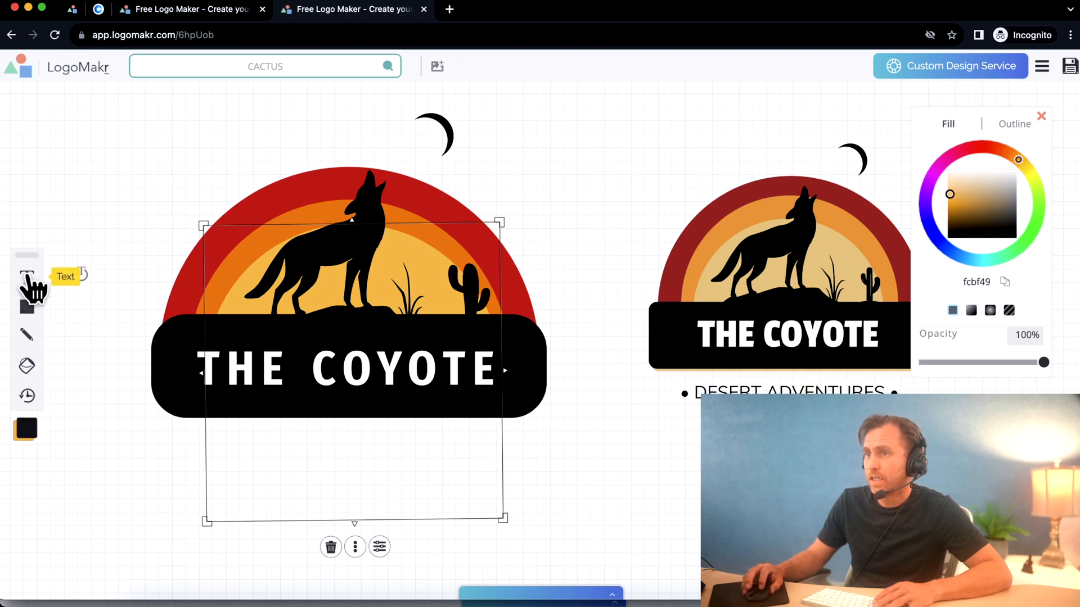
left_click(27, 277)
left_click_drag(499, 284, 321, 419)
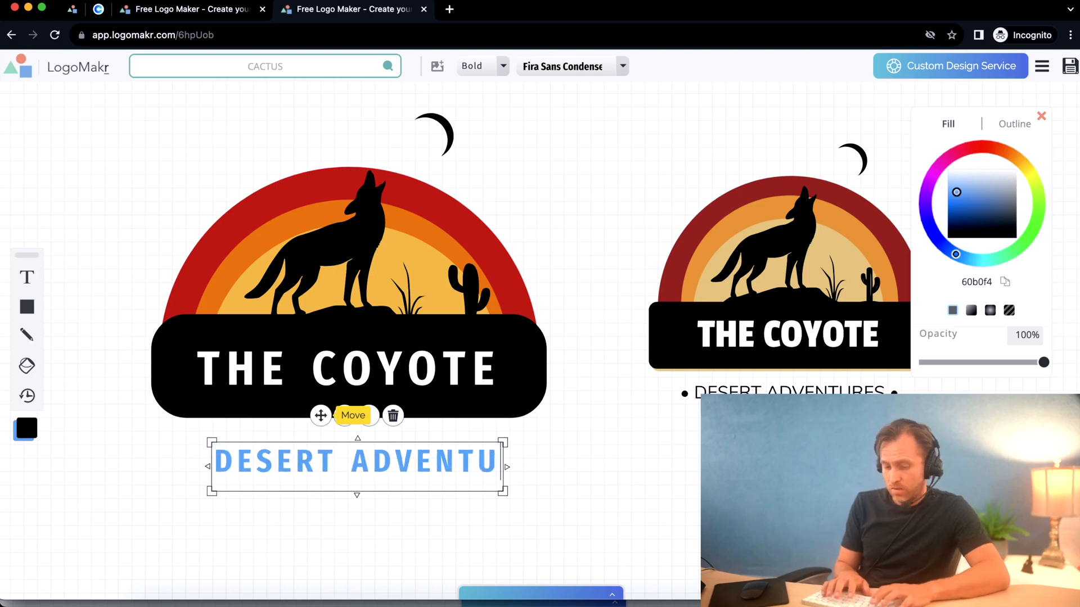
type("DESERT ADVENTURES•")
type("•")
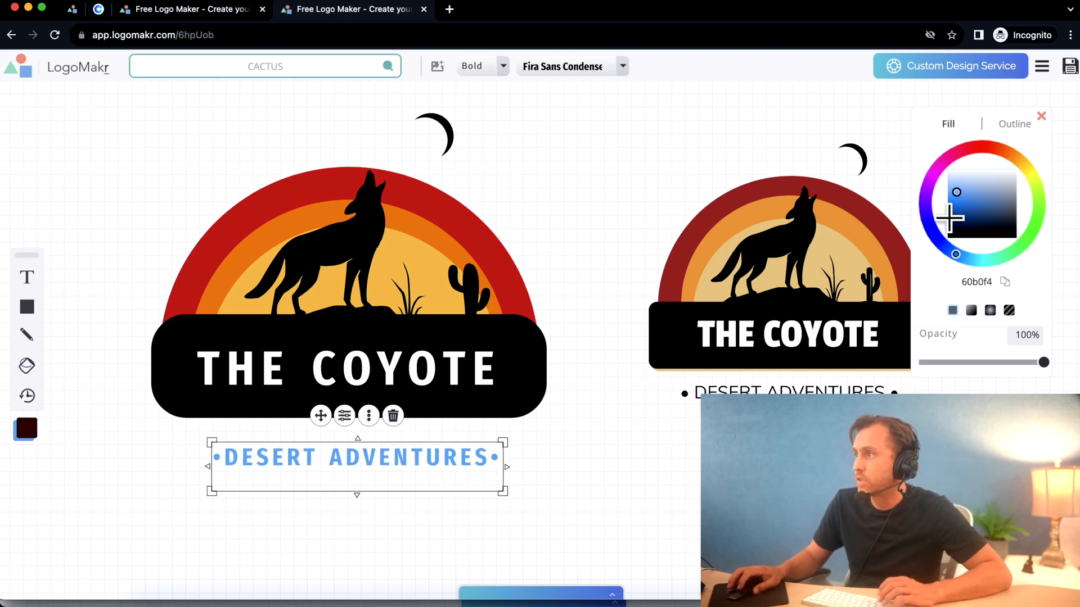
left_click(961, 232)
left_click_drag(502, 489, 506, 481)
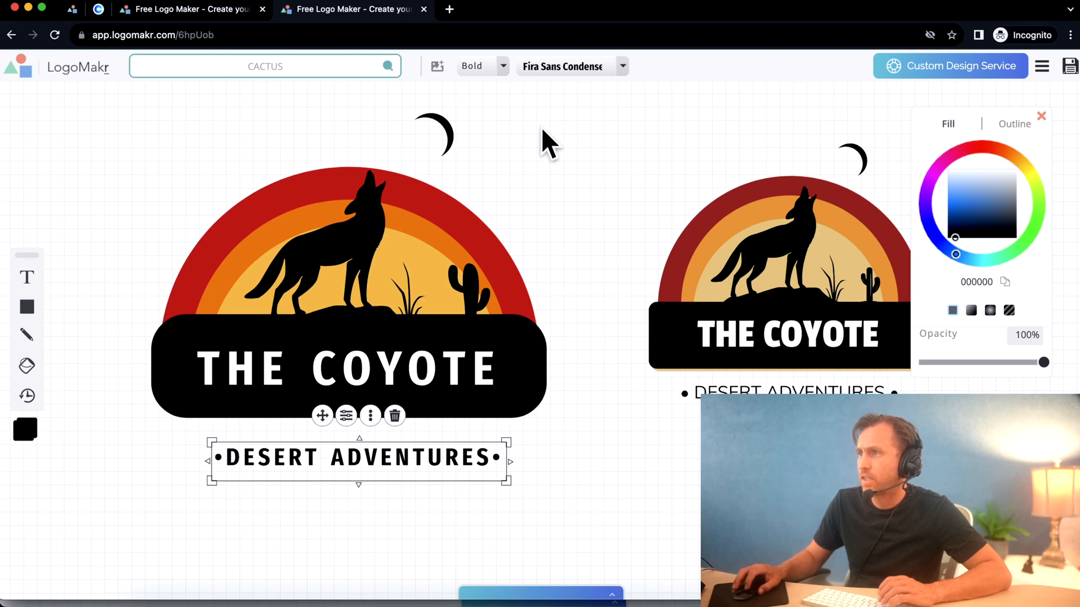
Set the tagline in Open Sans Thin from the Thin Fonts category, shrink it slightly and tuck it close under the banner.
left_click(502, 67)
left_click(563, 103)
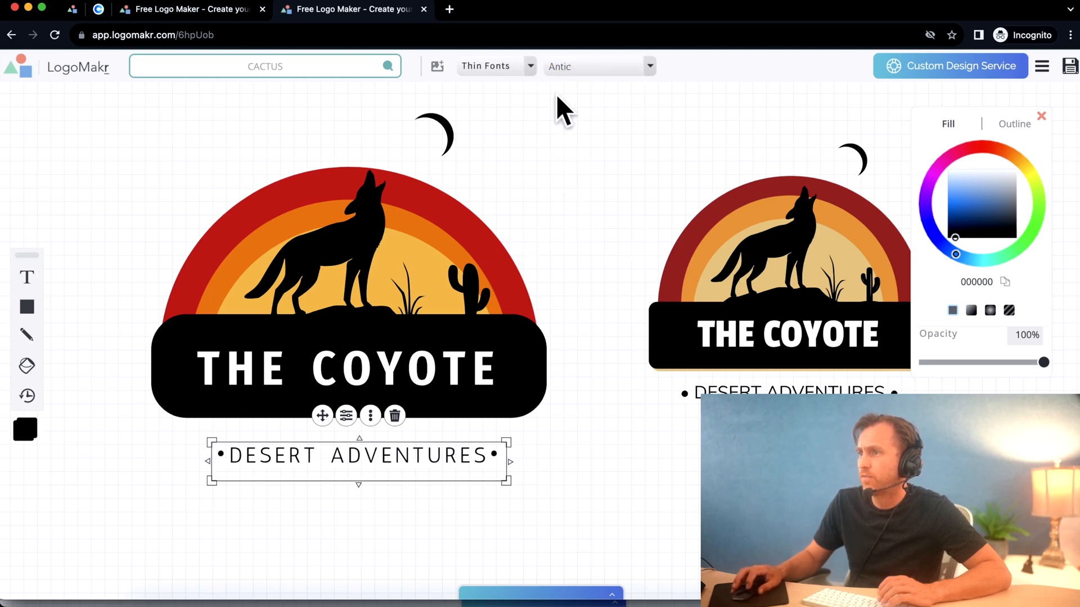
left_click_drag(322, 415, 319, 404)
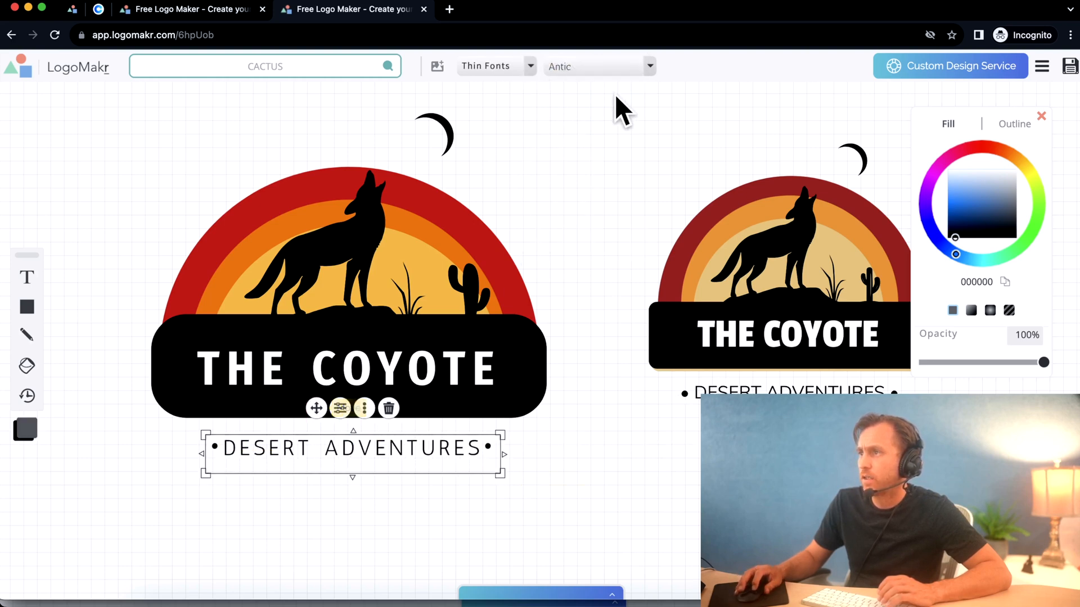
left_click(619, 69)
scroll(731, 225, "down", 3)
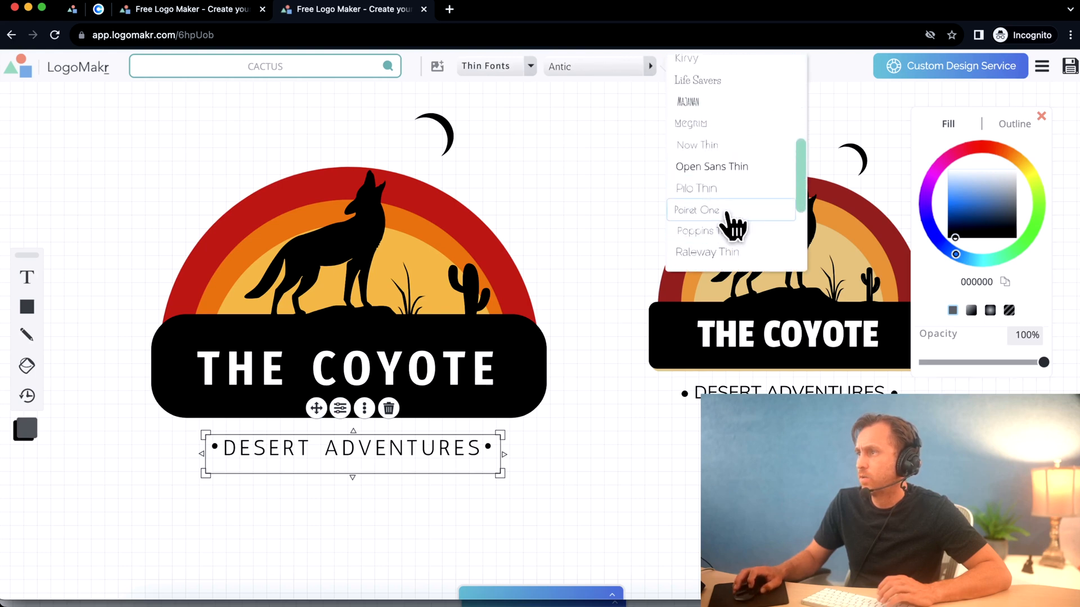
left_click(725, 168)
left_click_drag(502, 472, 496, 467)
left_click_drag(313, 407, 318, 410)
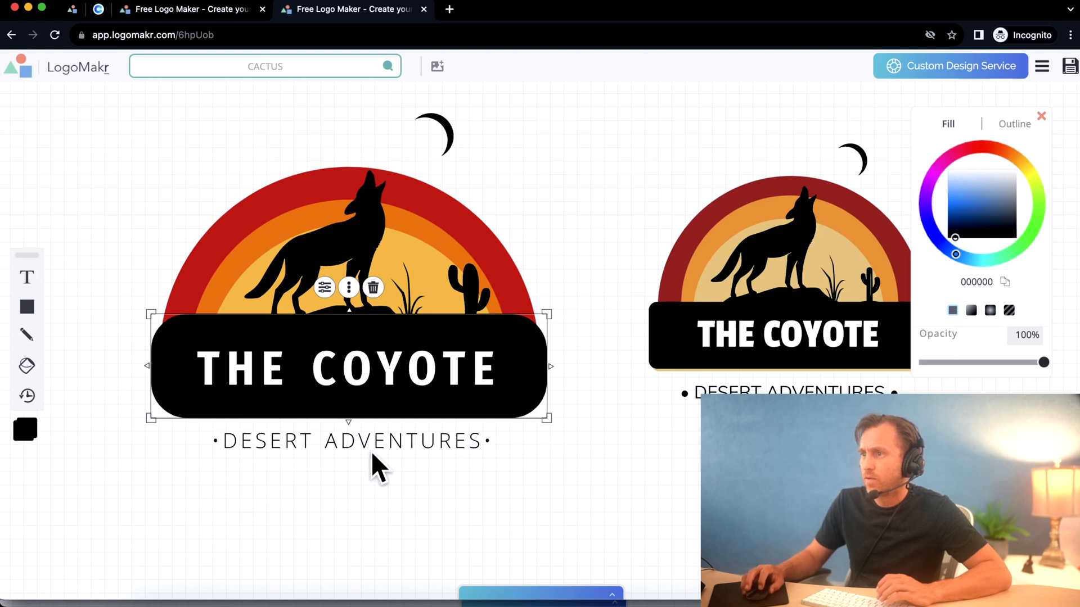
Set the tagline's letter spacing to 0.31em, widen its text box and centre it under the banner.
left_click(356, 446)
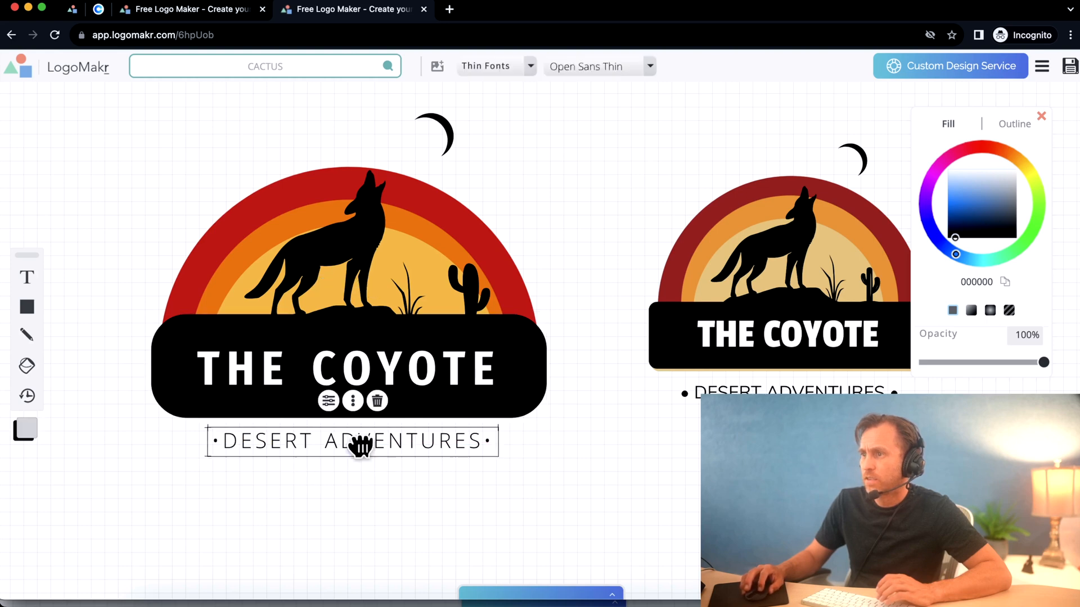
left_click(325, 402)
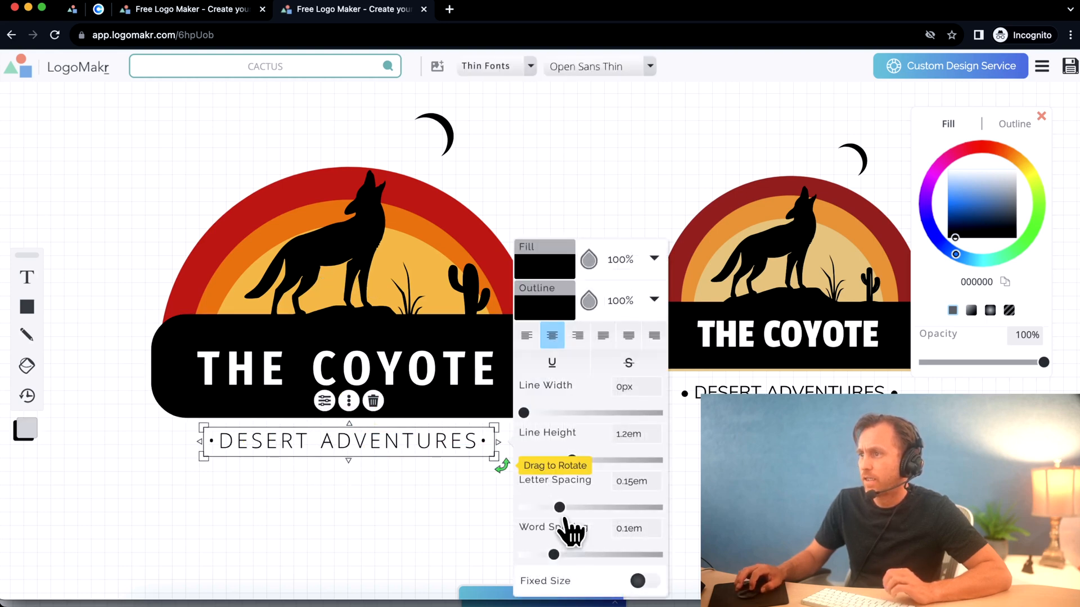
left_click_drag(561, 508, 578, 509)
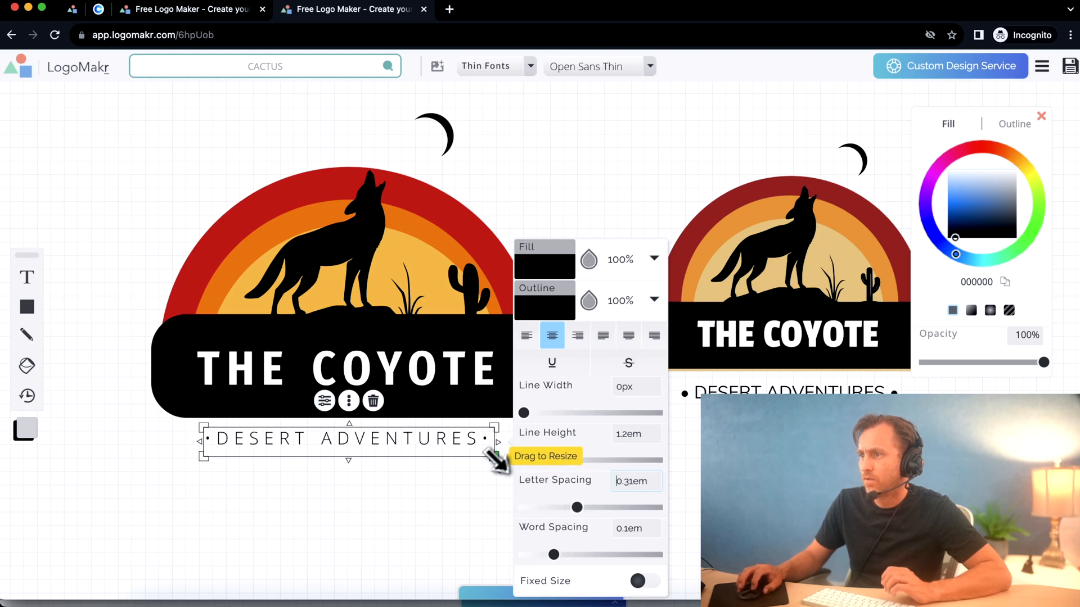
left_click_drag(498, 442, 522, 444)
left_click_drag(378, 434, 362, 440)
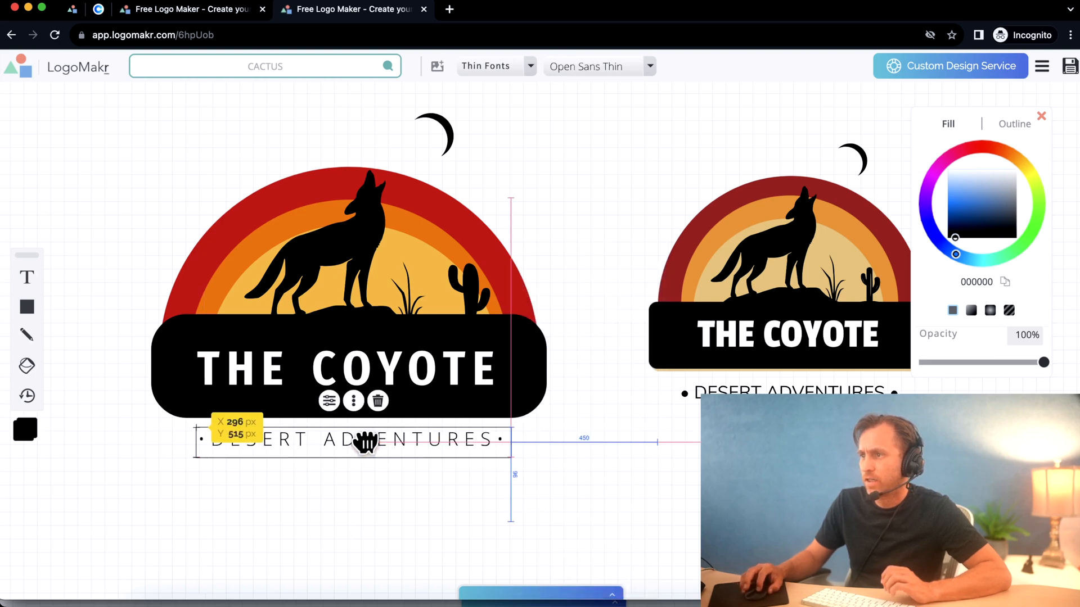
Delete the whole reference logo beside the new design.
left_click(422, 535)
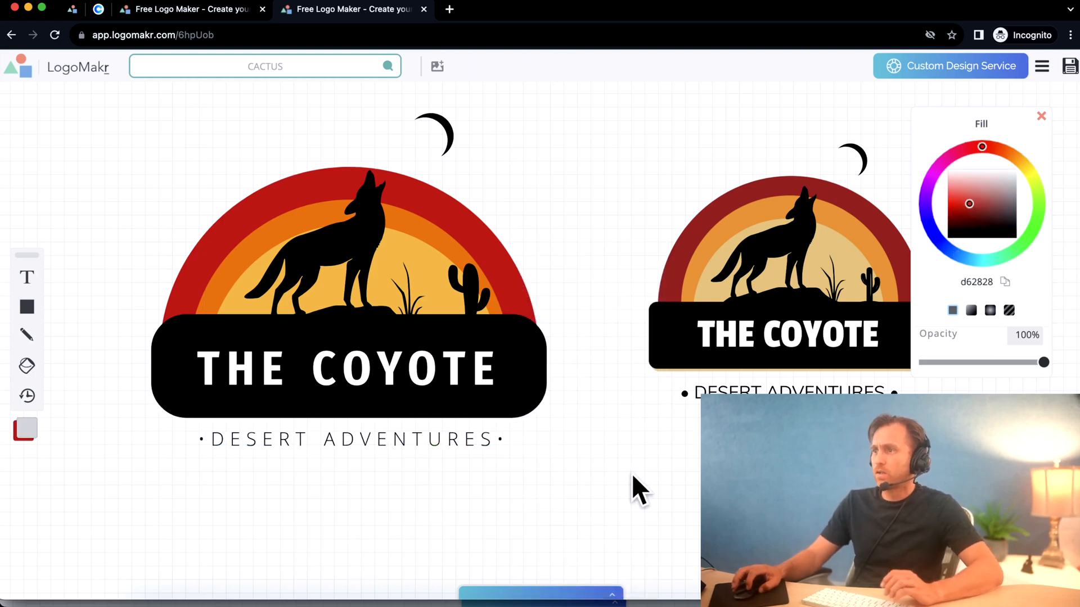
left_click_drag(631, 489, 998, 108)
key("Delete")
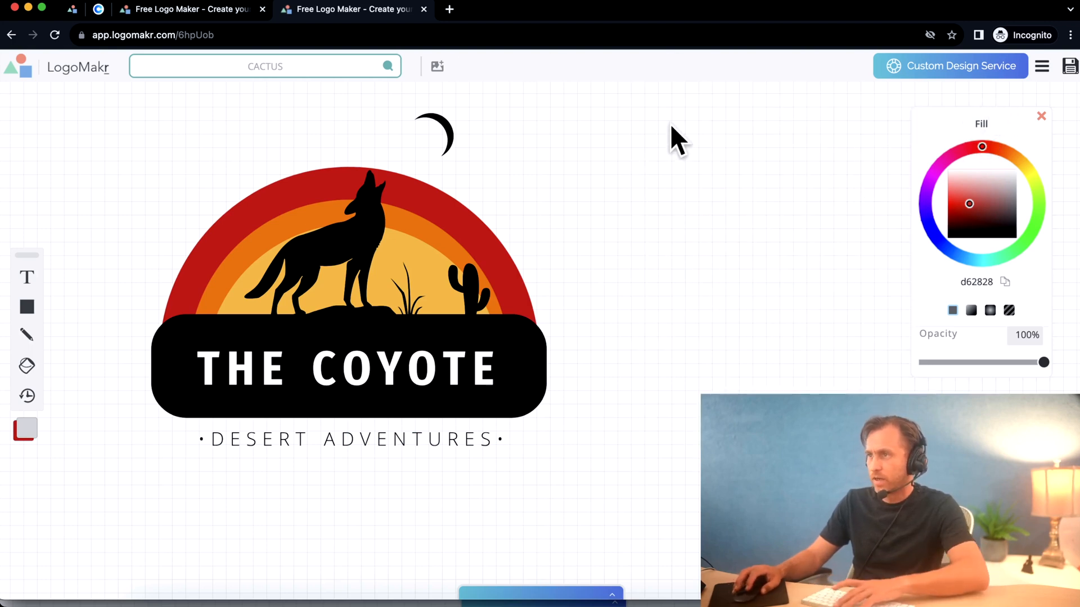
Select all parts of the new logo and shift them together to the middle of the canvas.
left_click_drag(680, 124, 138, 535)
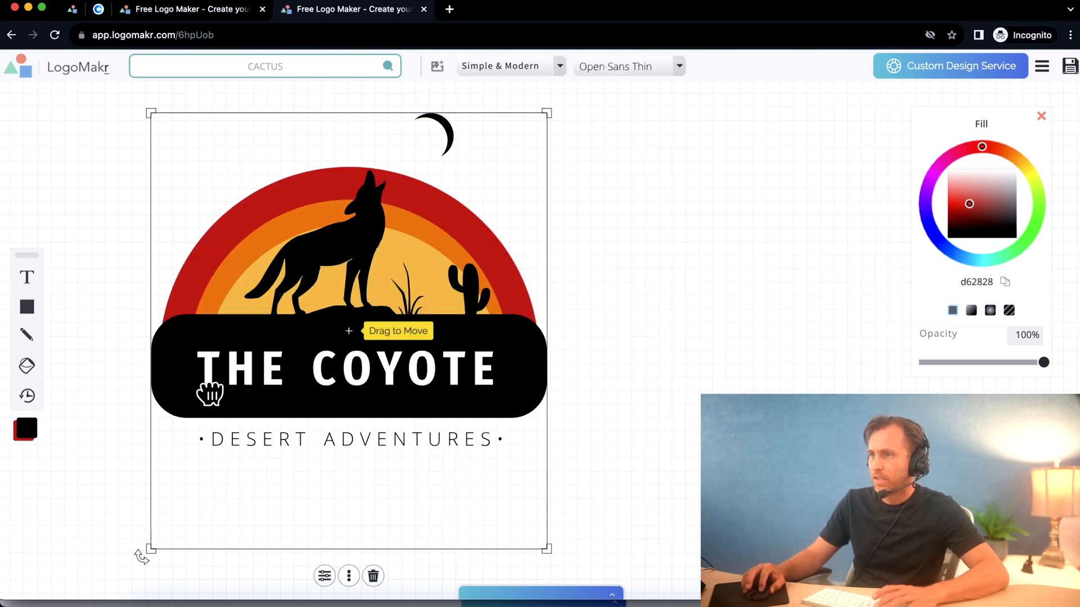
left_click_drag(209, 392, 322, 393)
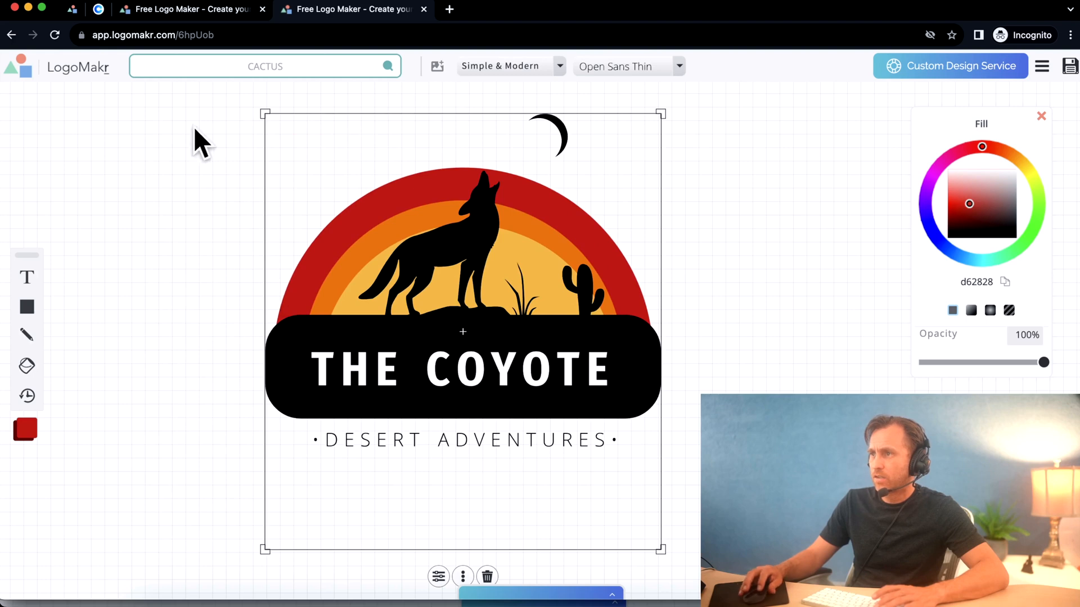
left_click(174, 142)
Select all layers of the logo and align their centres with Align Horizontal.
left_click_drag(175, 128, 588, 544)
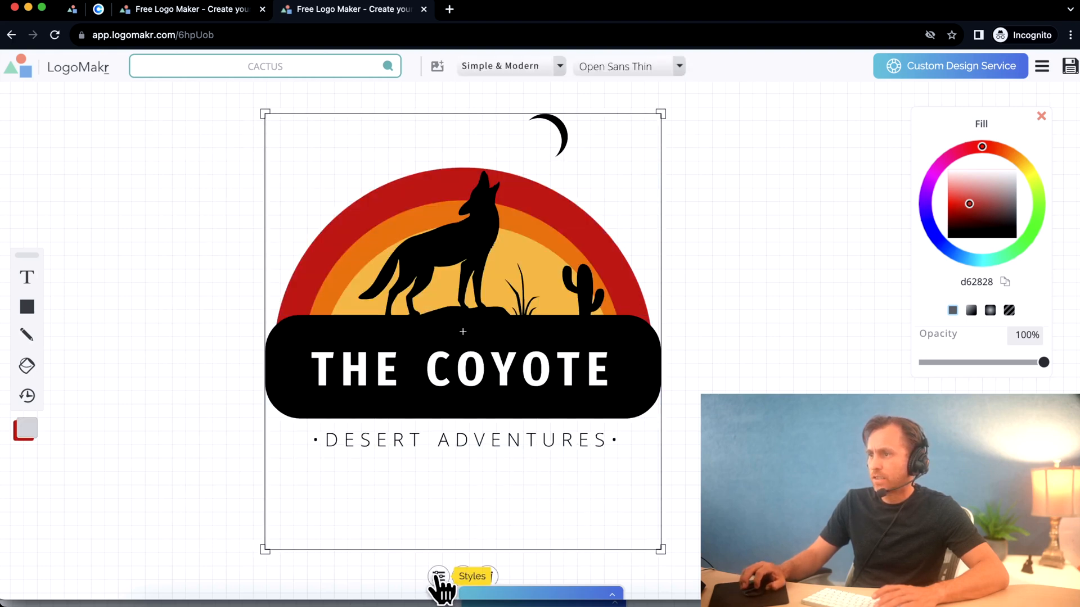
scroll(423, 523, "down", 1)
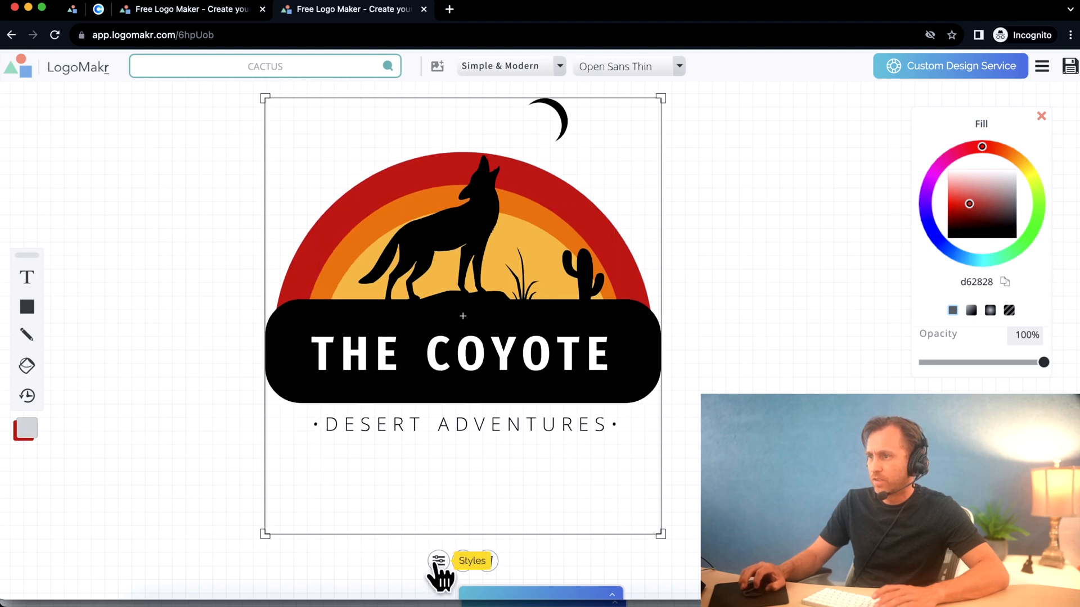
left_click(438, 562)
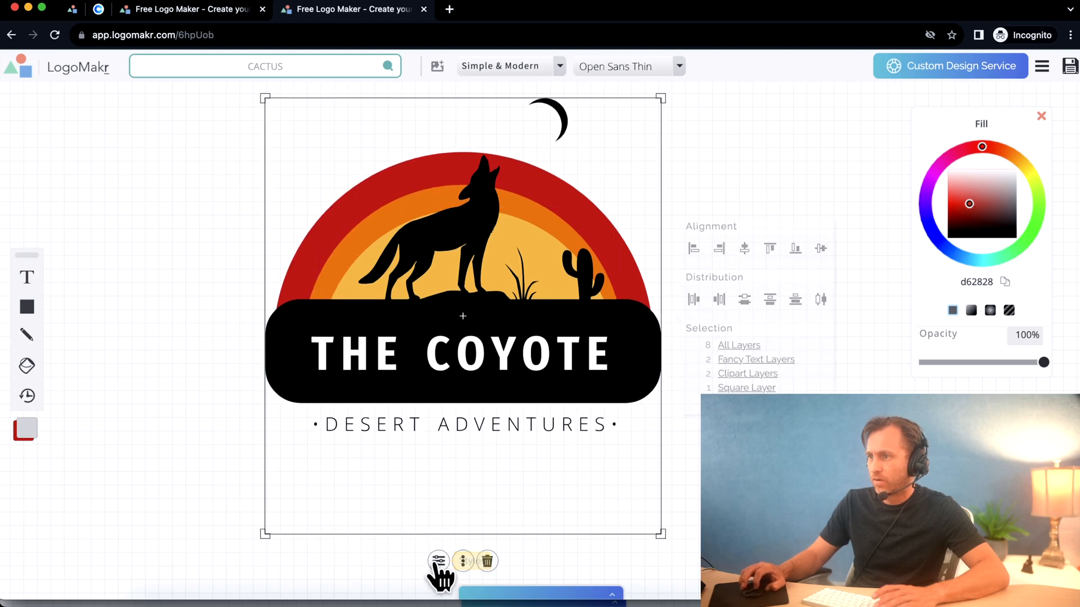
left_click(745, 249)
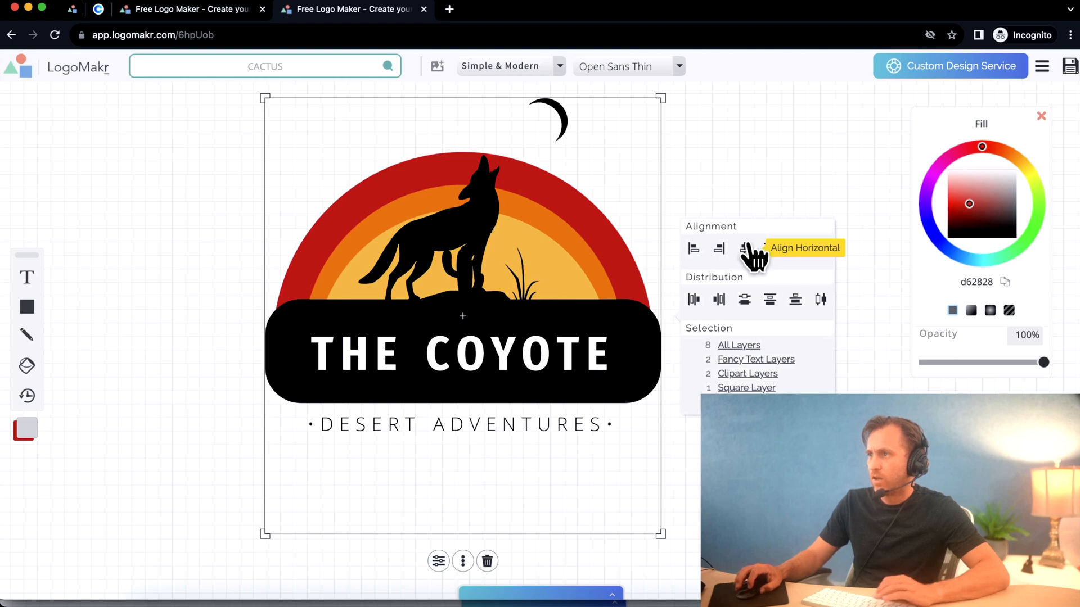
Move the cactus out from behind the coyote to the banner's upper edge, just right of the grass.
left_click(463, 276)
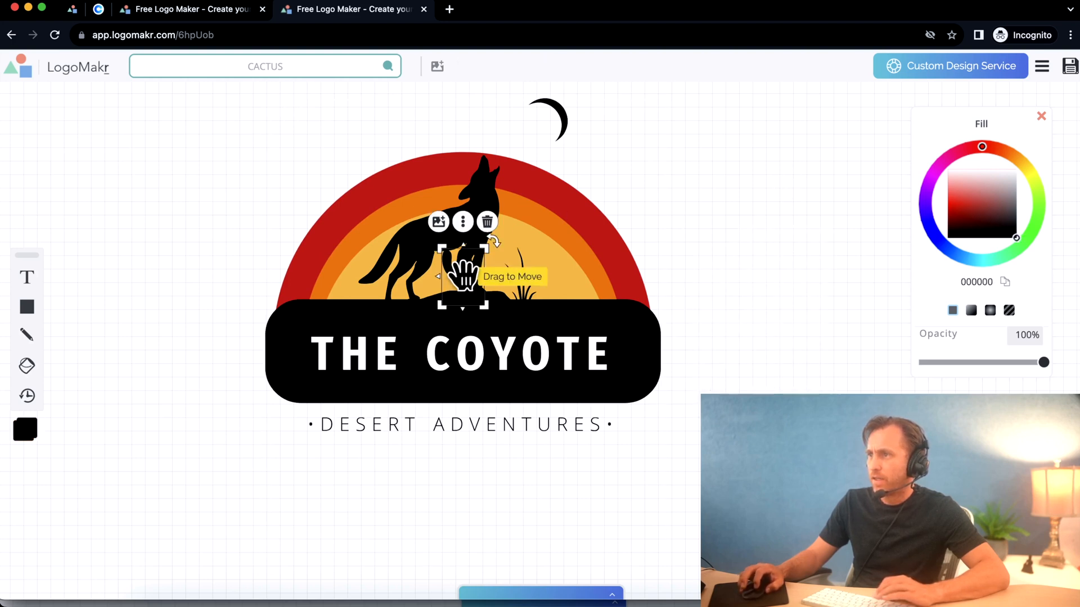
left_click_drag(462, 276, 571, 279)
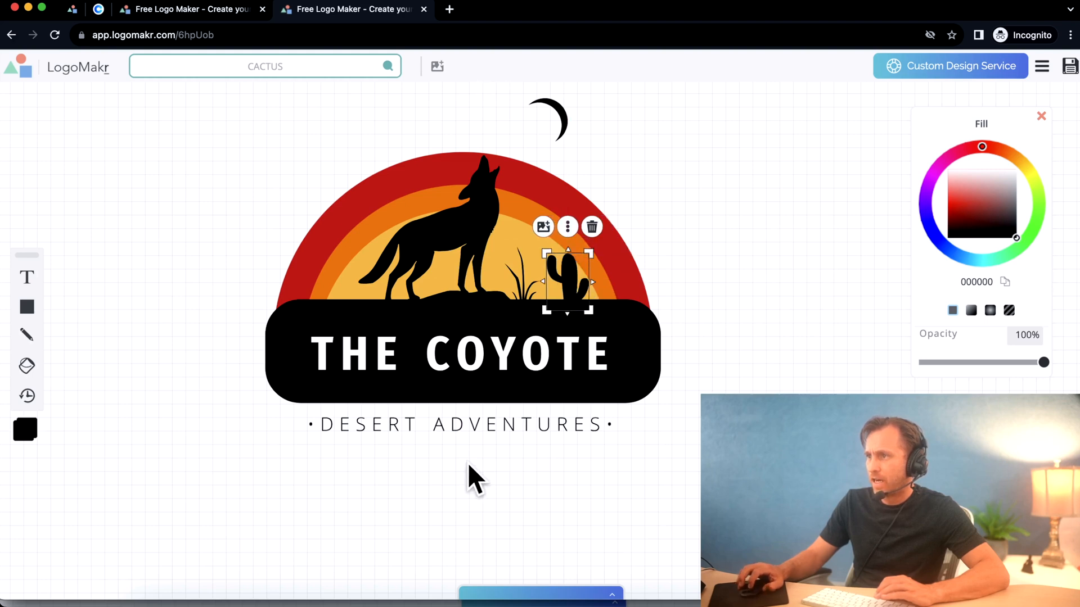
left_click(783, 286)
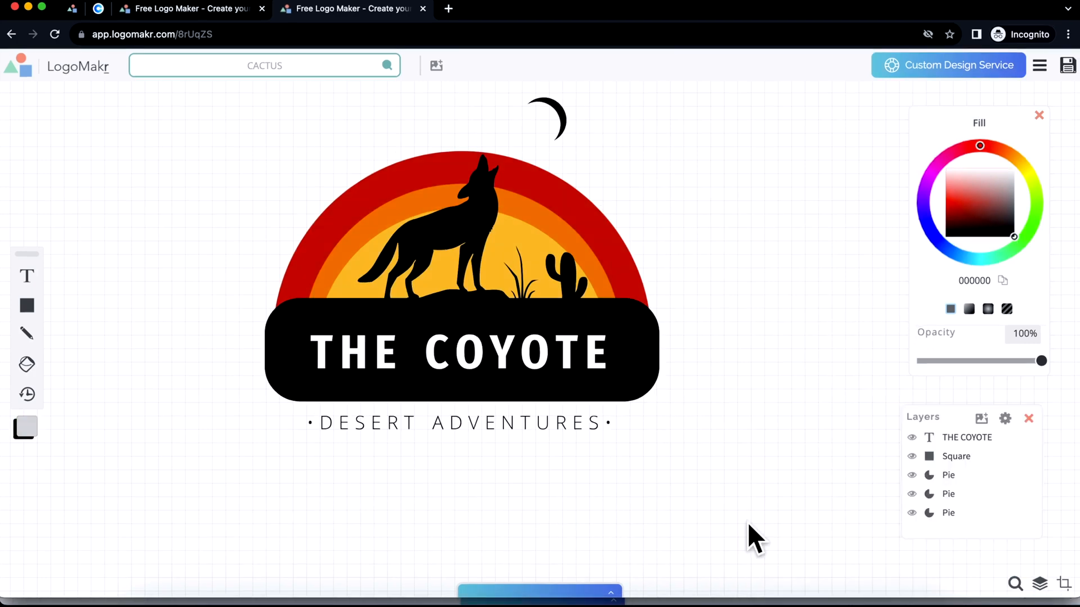
Crop the canvas around the logo with a small margin on all sides, about 642 by 562 px.
left_click(1063, 585)
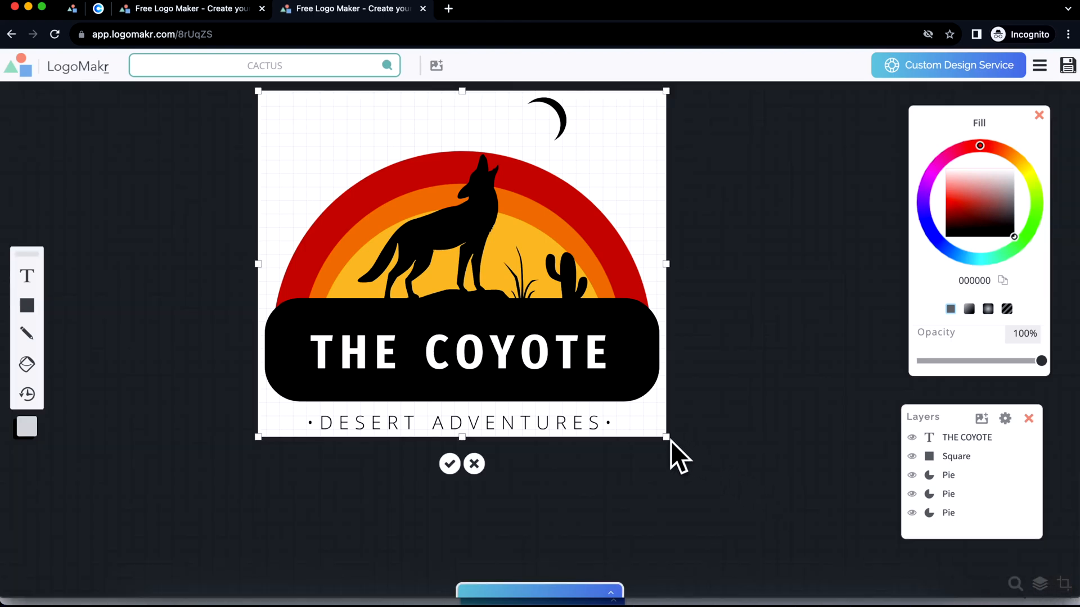
left_click_drag(671, 440, 683, 464)
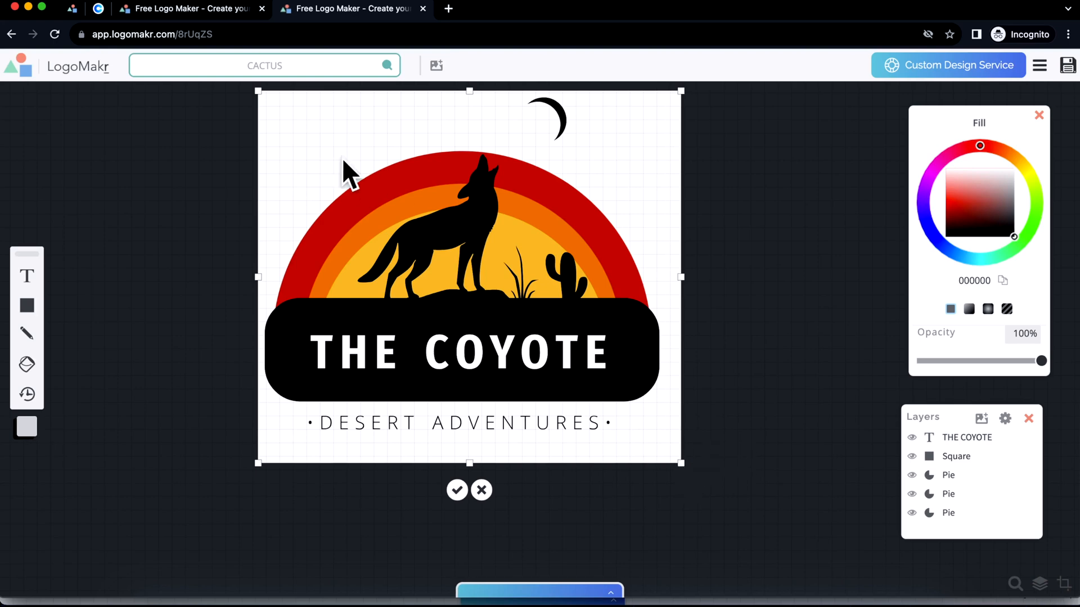
left_click_drag(250, 79, 236, 69)
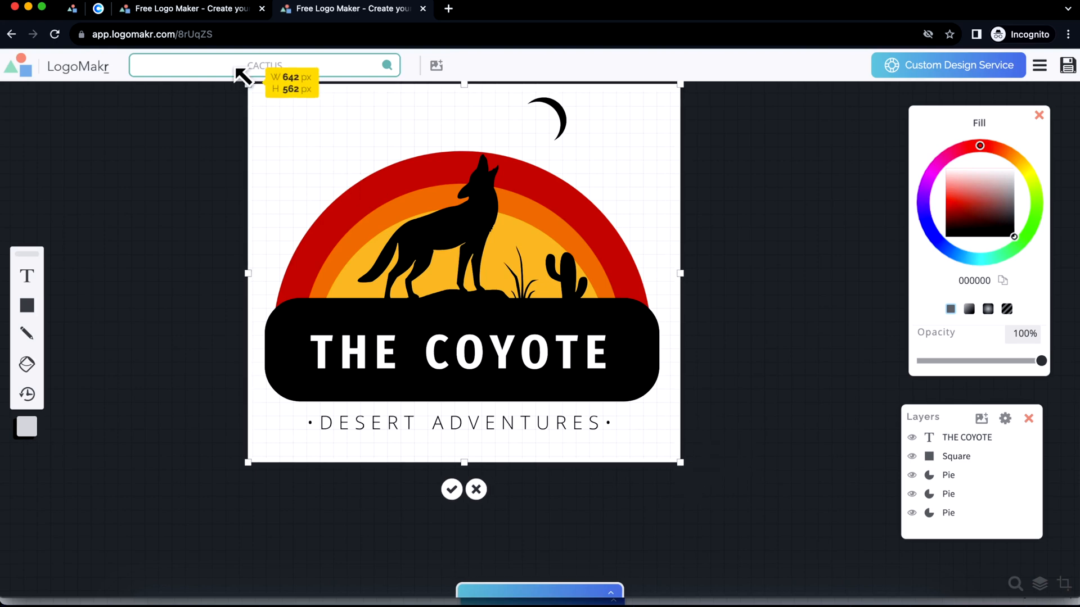
left_click(451, 489)
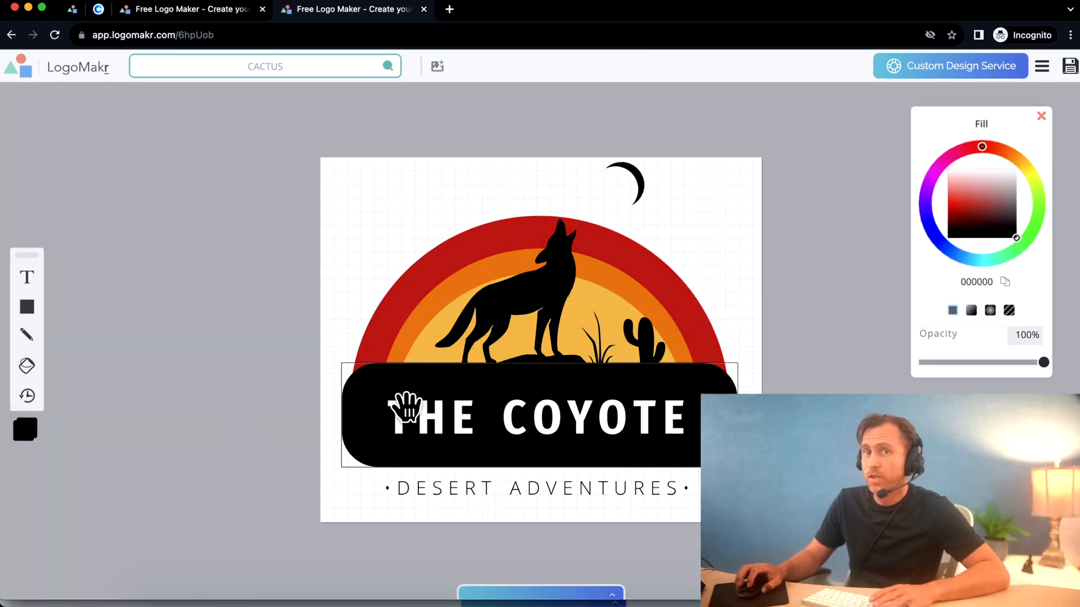
Open the download options, review the high-resolution licensed file formats and the free low-resolution PNG form, and return to the design.
left_click(1067, 68)
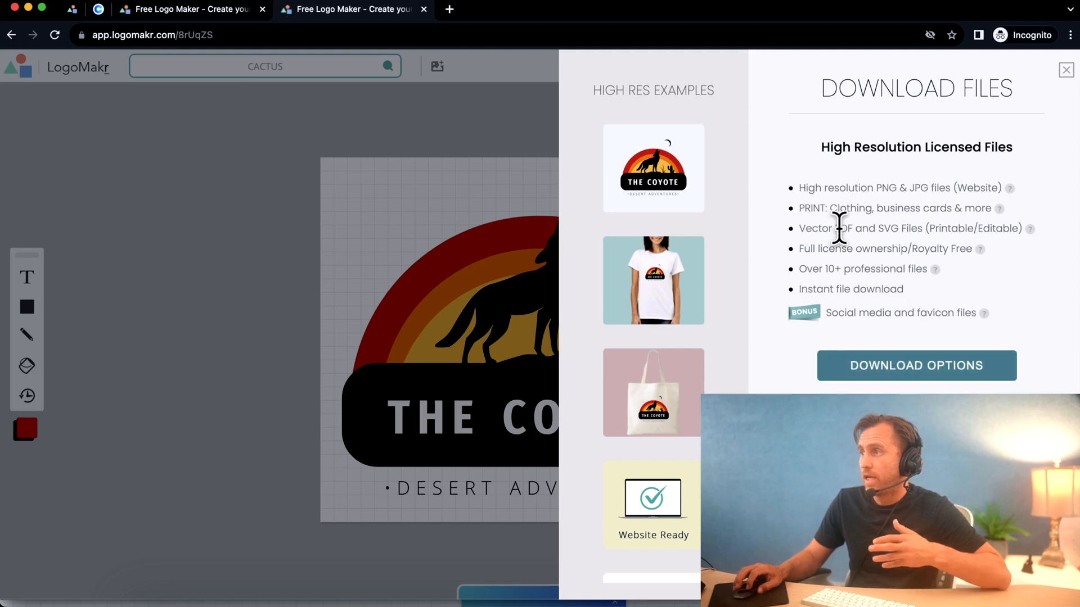
left_click_drag(827, 229, 910, 228)
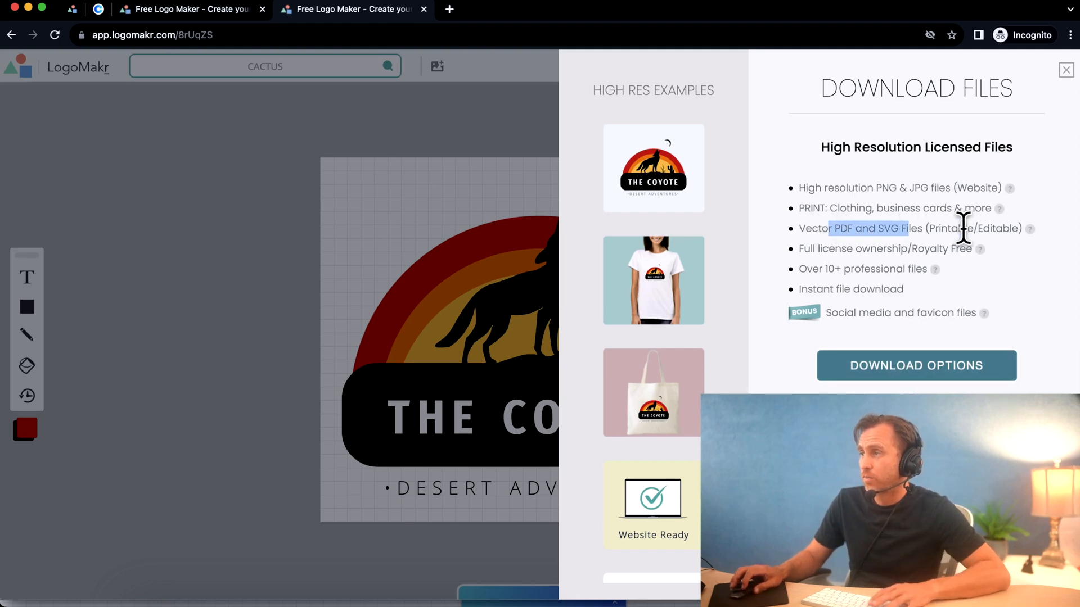
left_click_drag(874, 188, 907, 188)
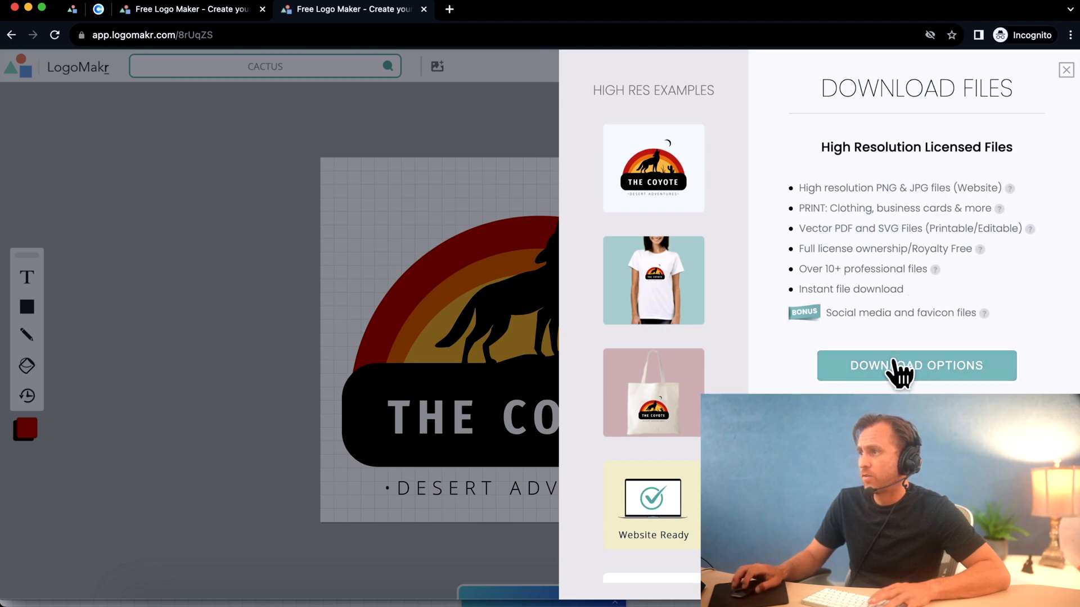
left_click_drag(833, 309, 954, 309)
left_click(880, 245)
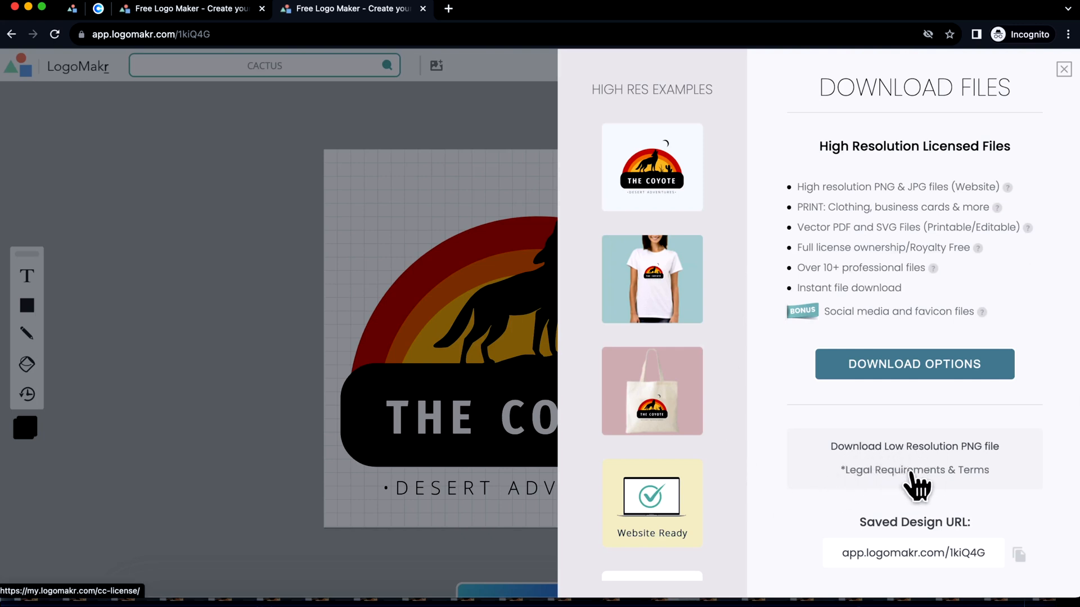
left_click(995, 447)
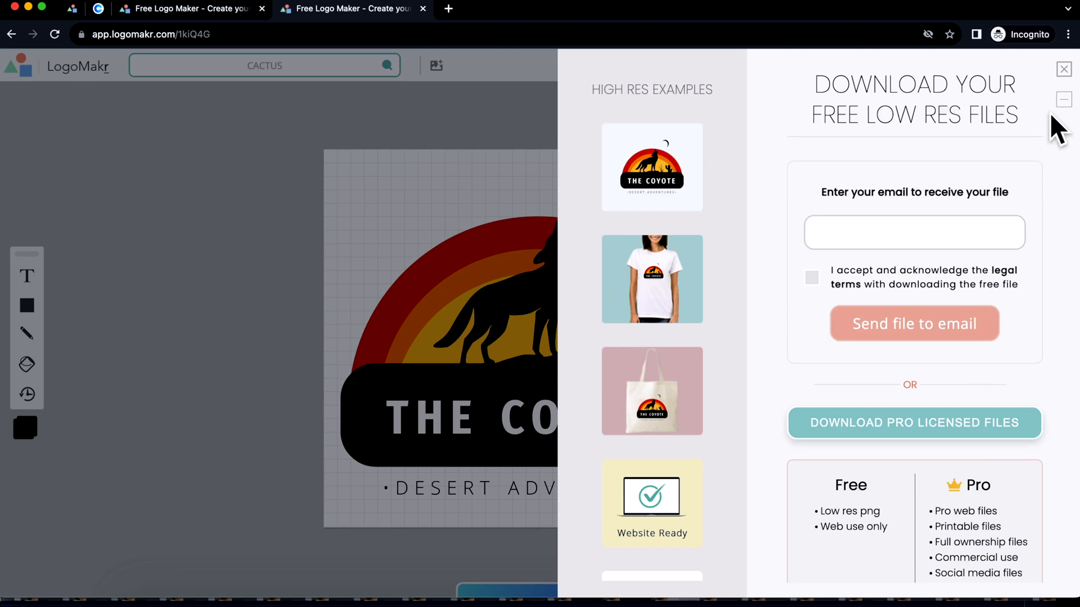
left_click(1062, 103)
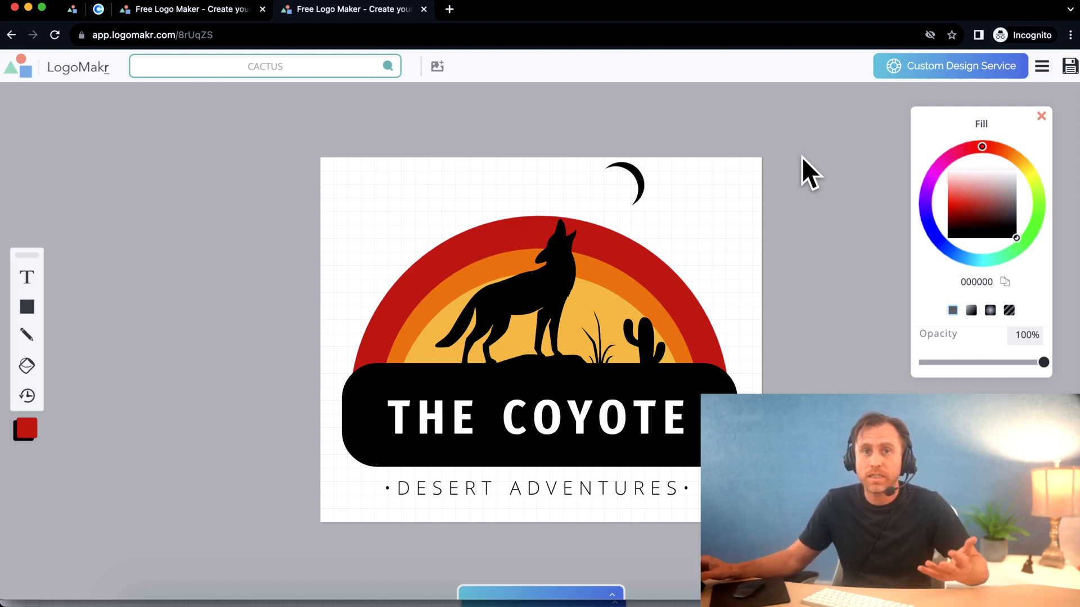
left_click(511, 236)
left_click(468, 455)
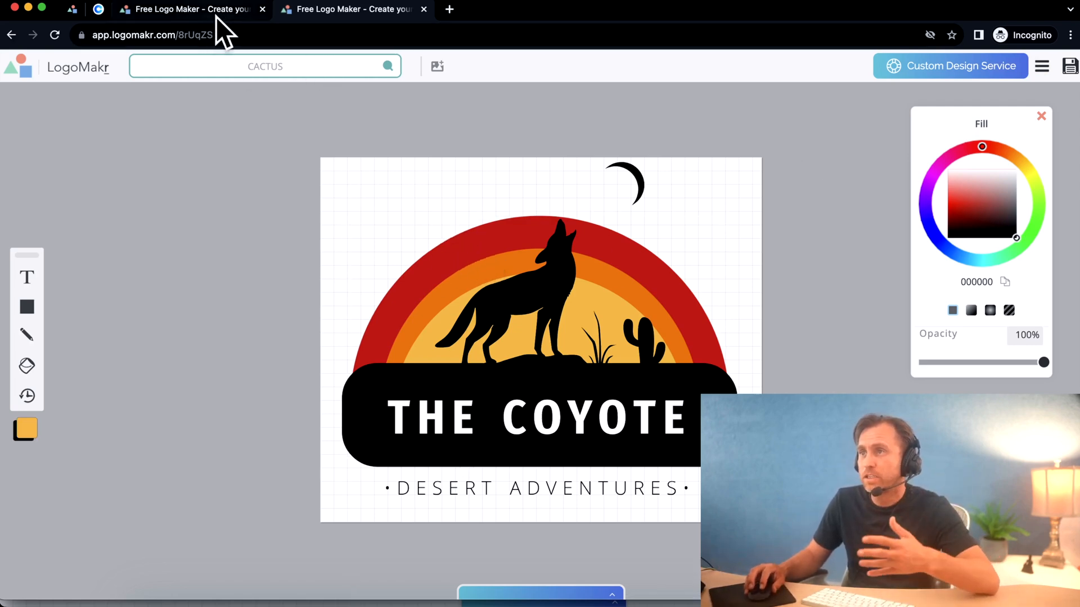
Open the design templates gallery, browse the ready-made logo designs and close it again.
left_click(519, 598)
left_click(546, 590)
scroll(559, 530, "down", 10)
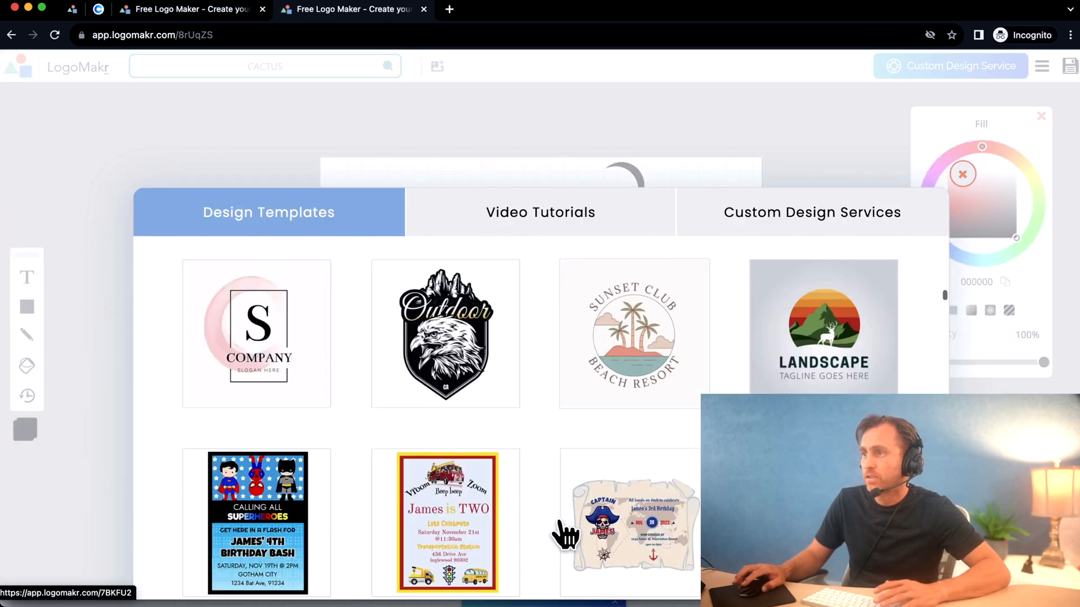
scroll(559, 528, "down", 8)
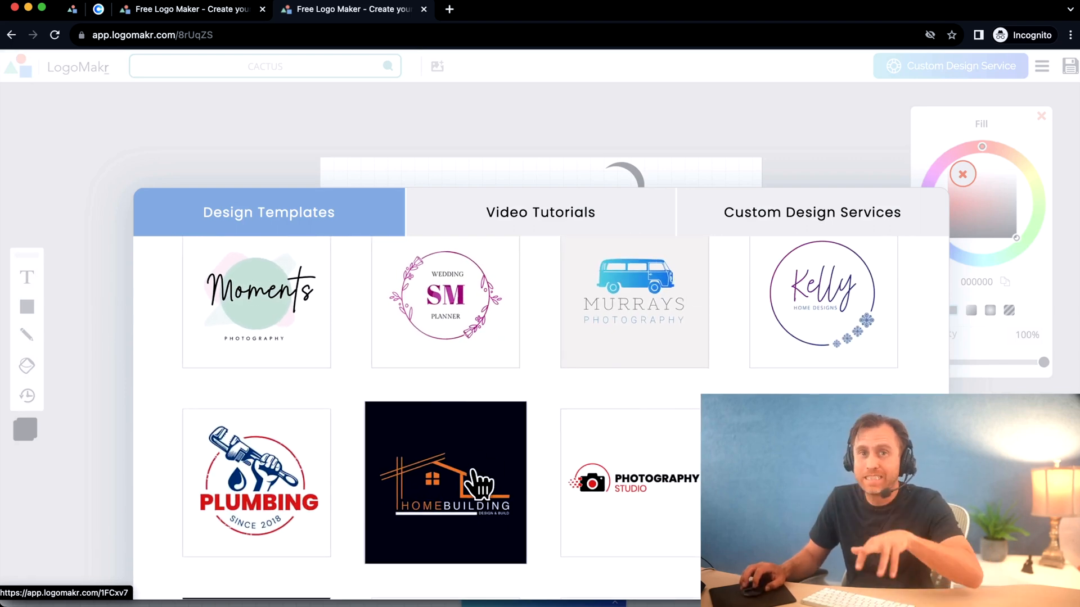
left_click(618, 130)
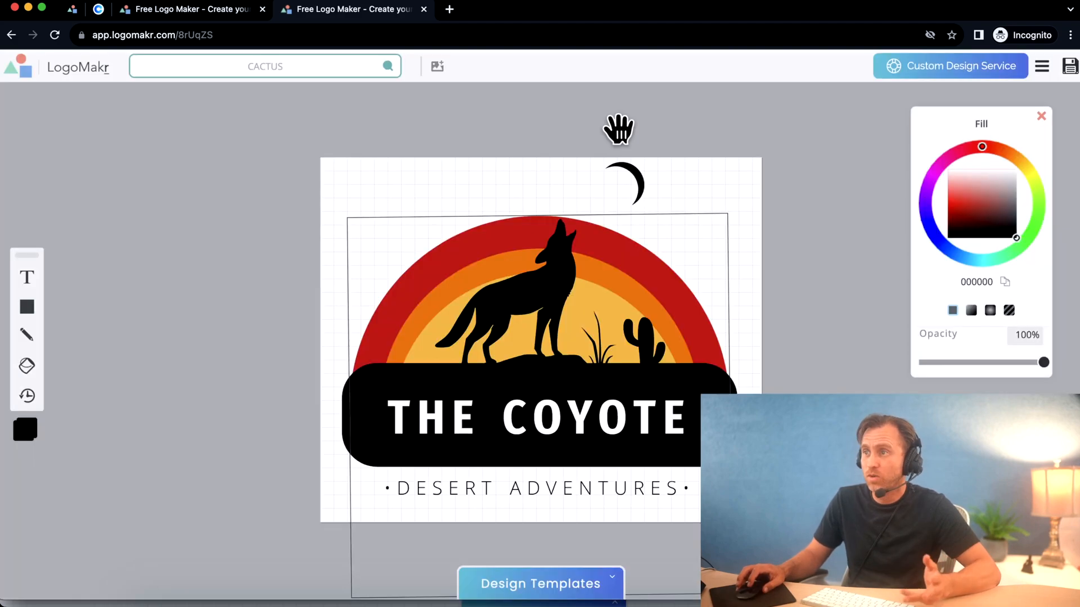